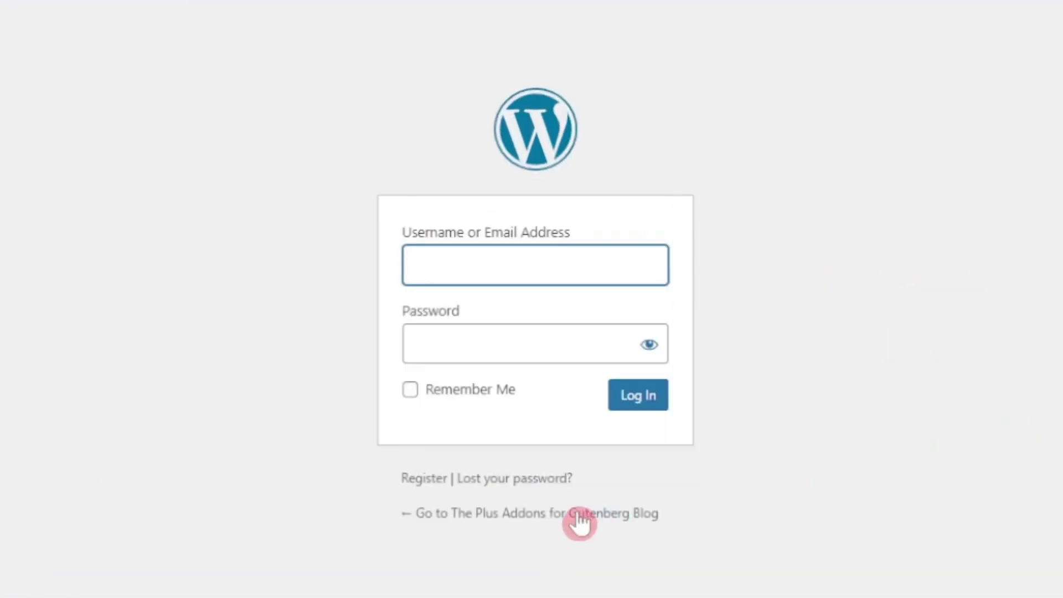
Open the registration page, and view the Sign Up and Sign in forms in the site's Account popup.
left_click(421, 479)
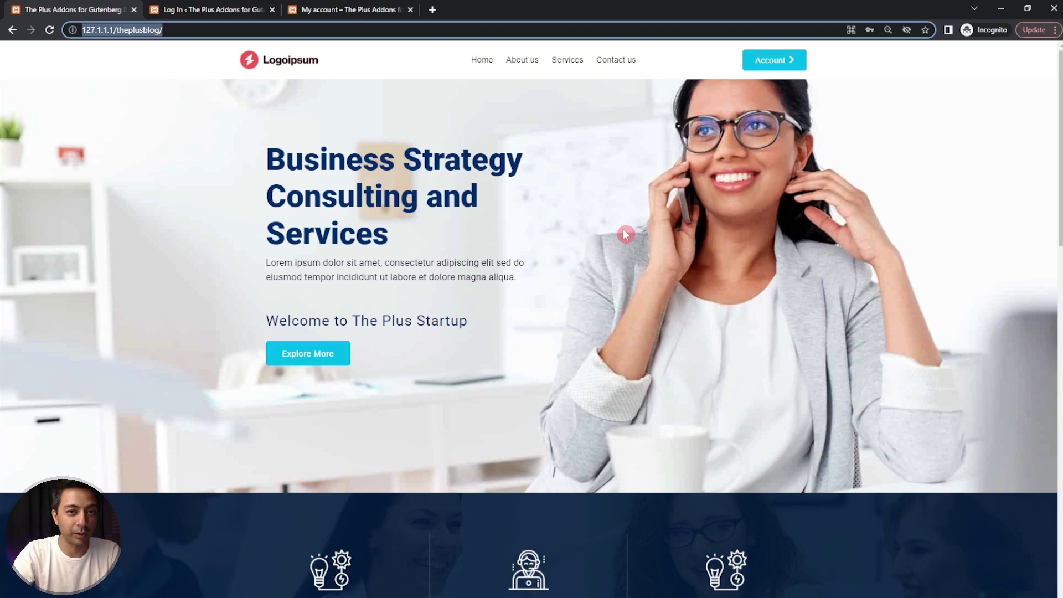
left_click(896, 257)
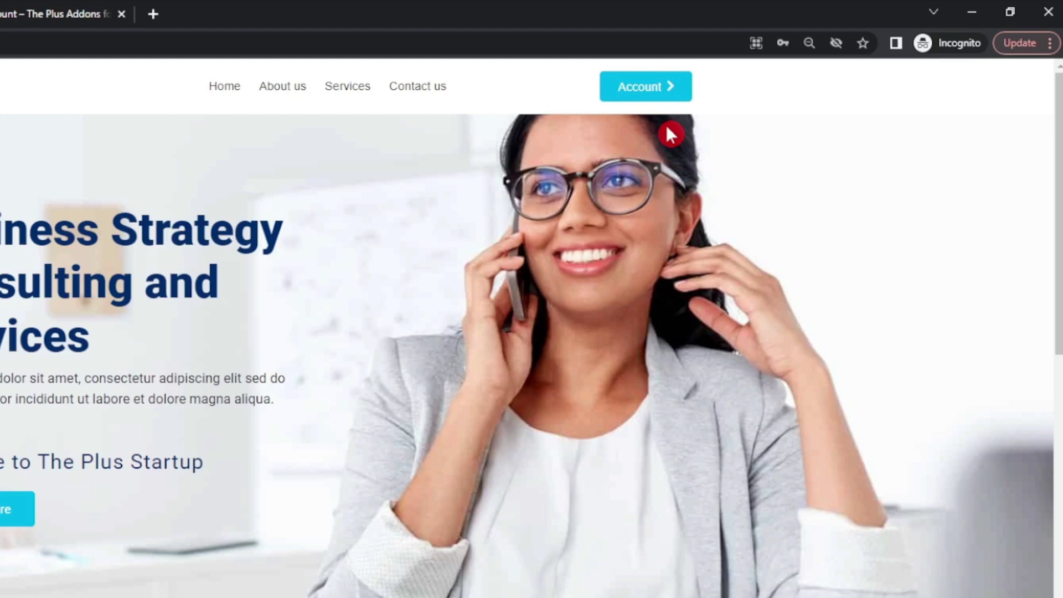
left_click(643, 91)
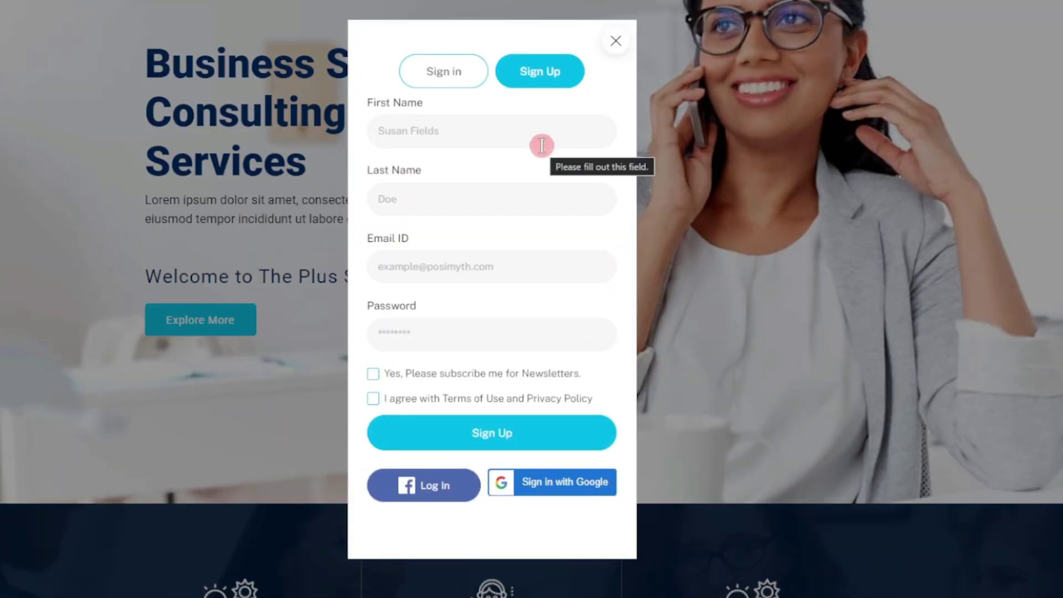
left_click(460, 88)
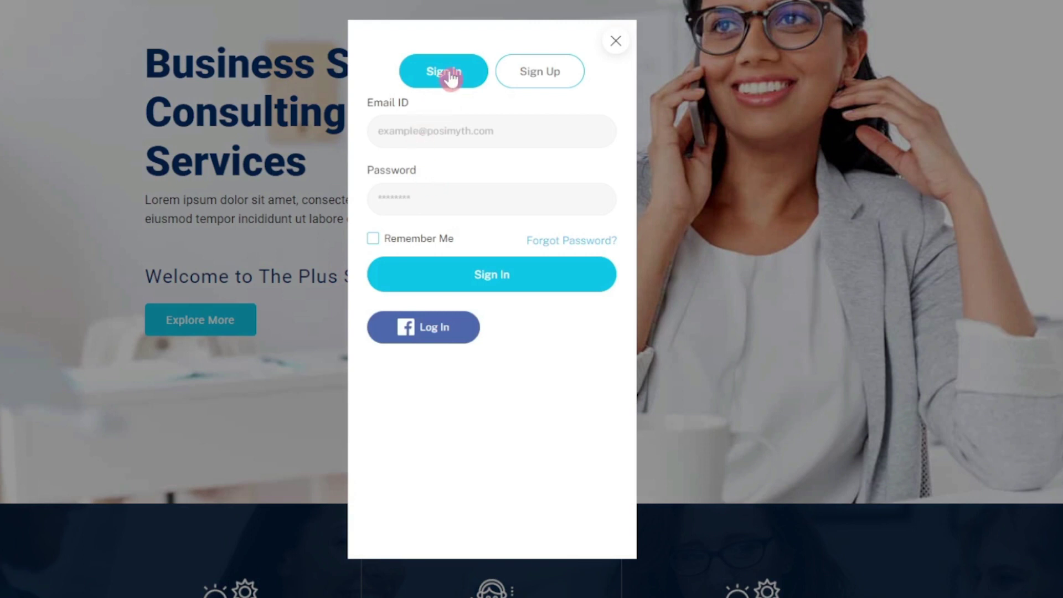
left_click(532, 82)
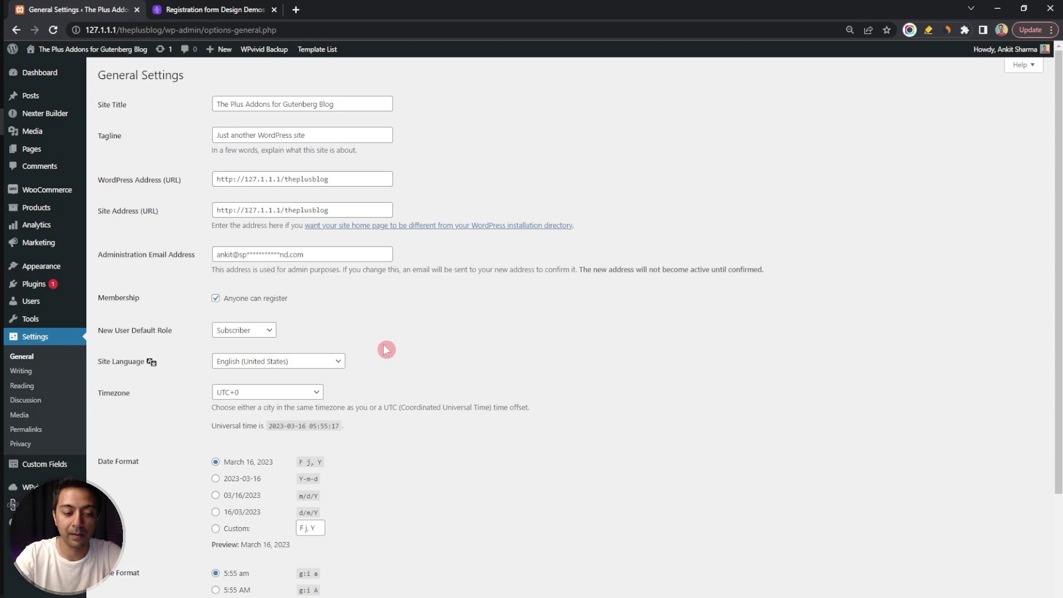
Check the membership option in the general settings and the free and Pro The Plus Addons for Block Editor plugins in the plugin list.
scroll(339, 338, "down", 3)
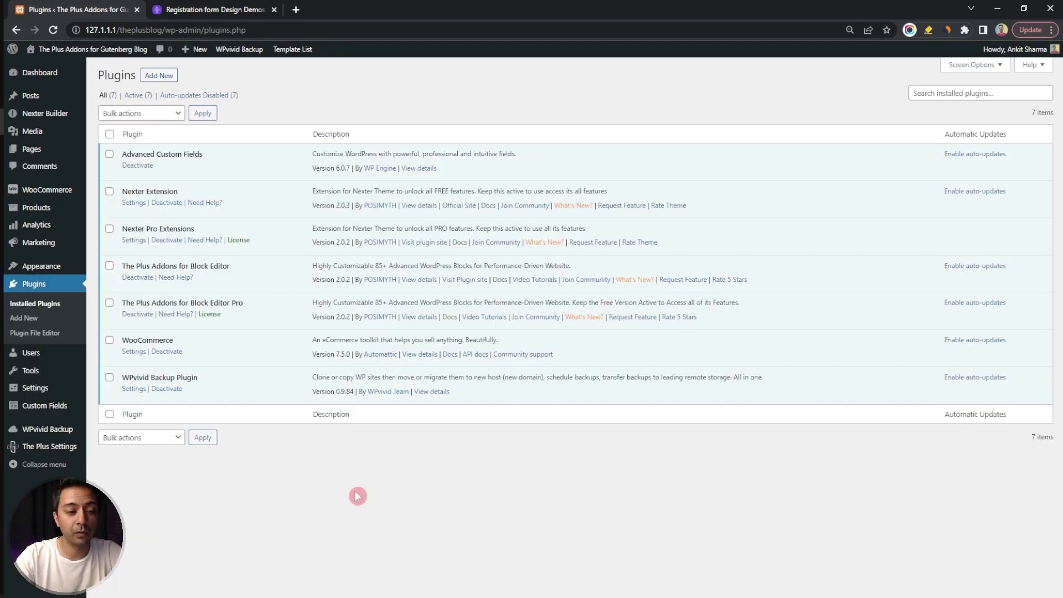
left_click_drag(129, 267, 223, 267)
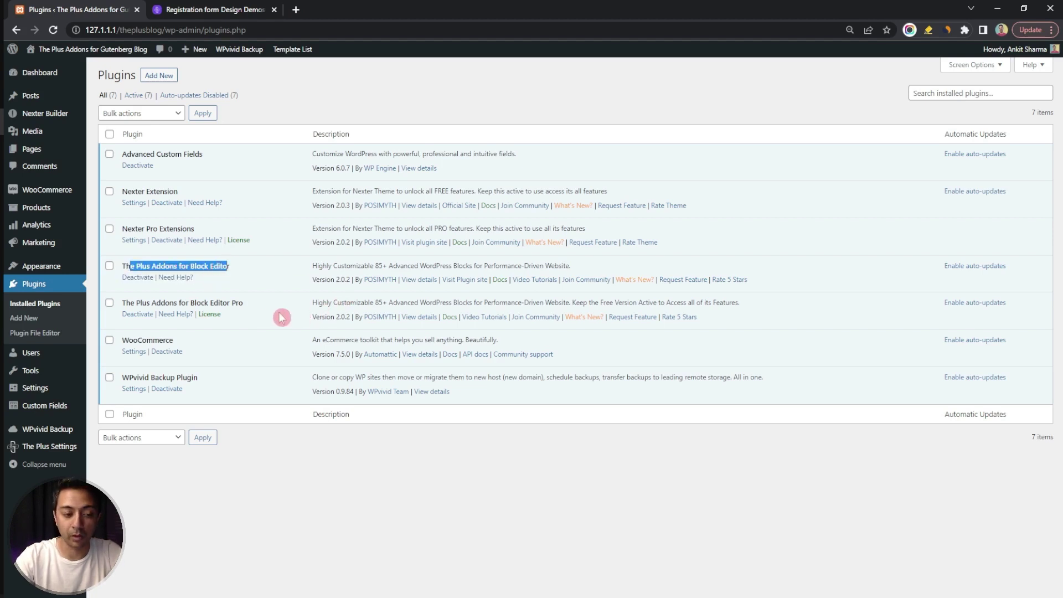
double_click(227, 299)
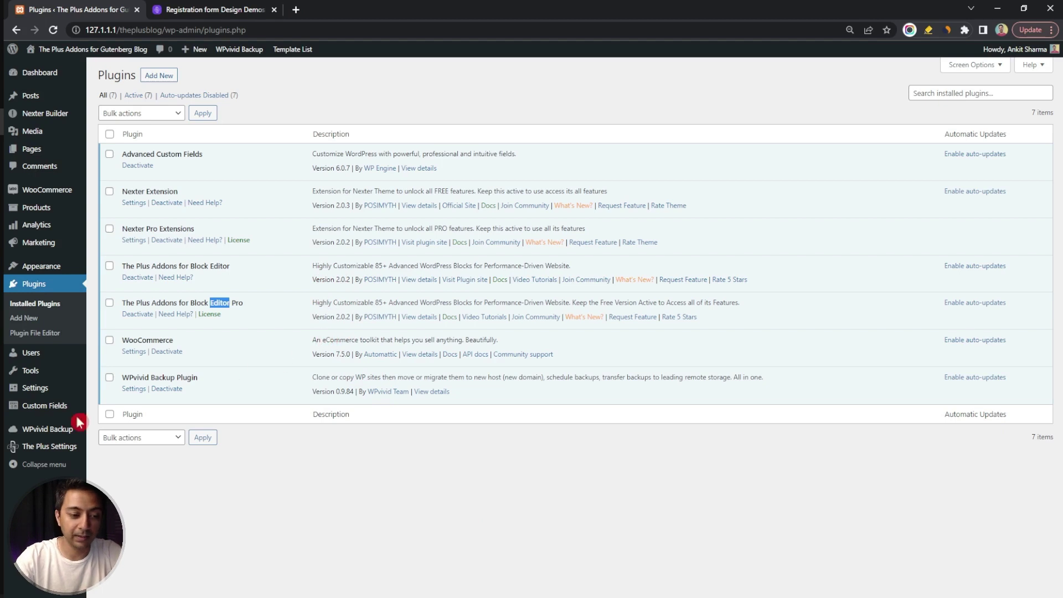
Find the Login Register block among The Plus Settings' blocks by searching for login, enable it and save.
mouse_move(40, 449)
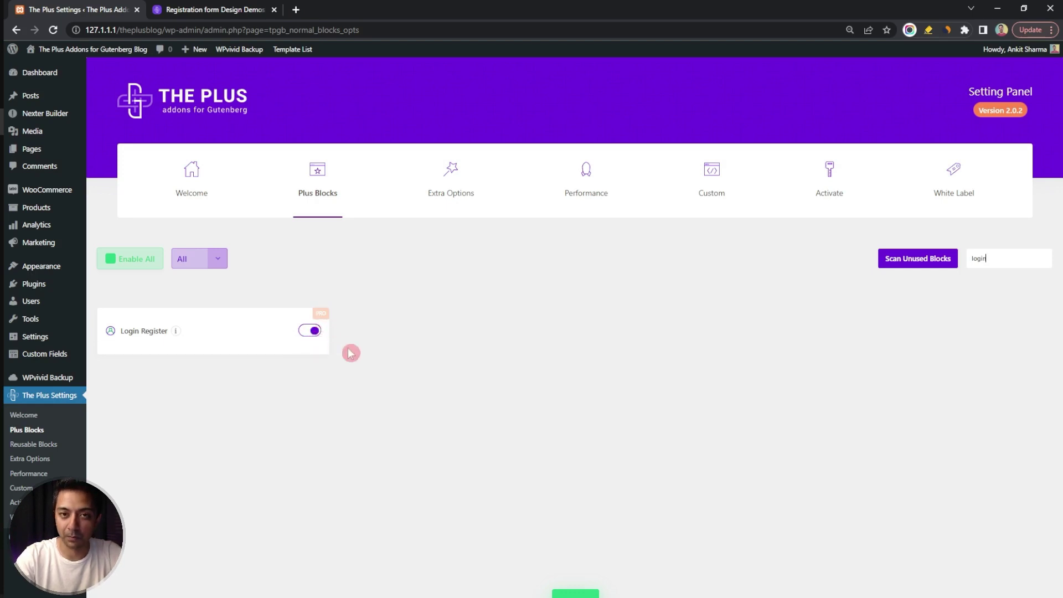
left_click(576, 594)
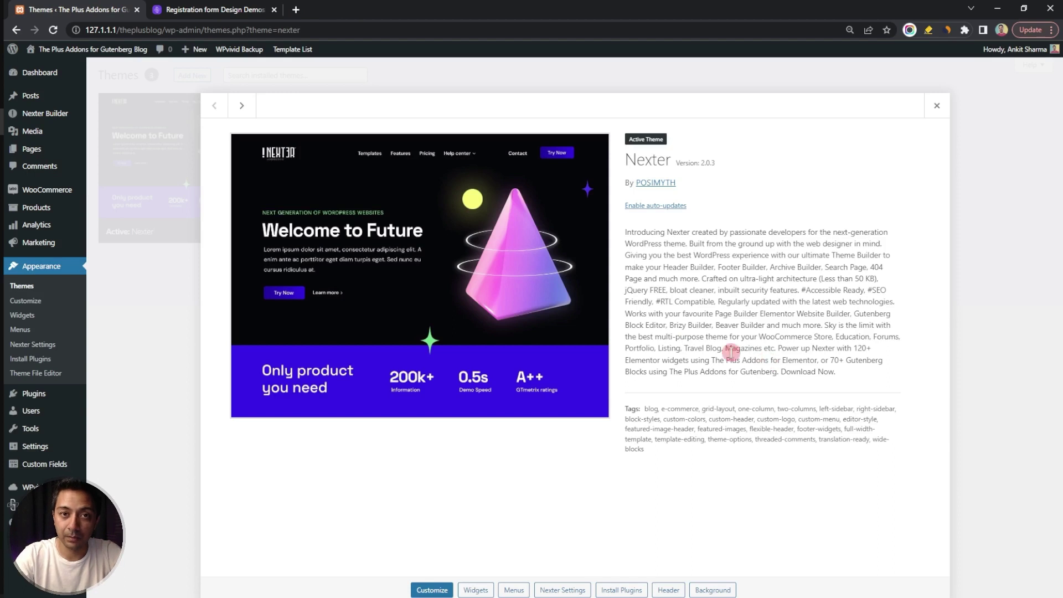
Open the Main top Header template in Nexter Builder and preview the Sign Up form in its Account popup.
mouse_move(49, 120)
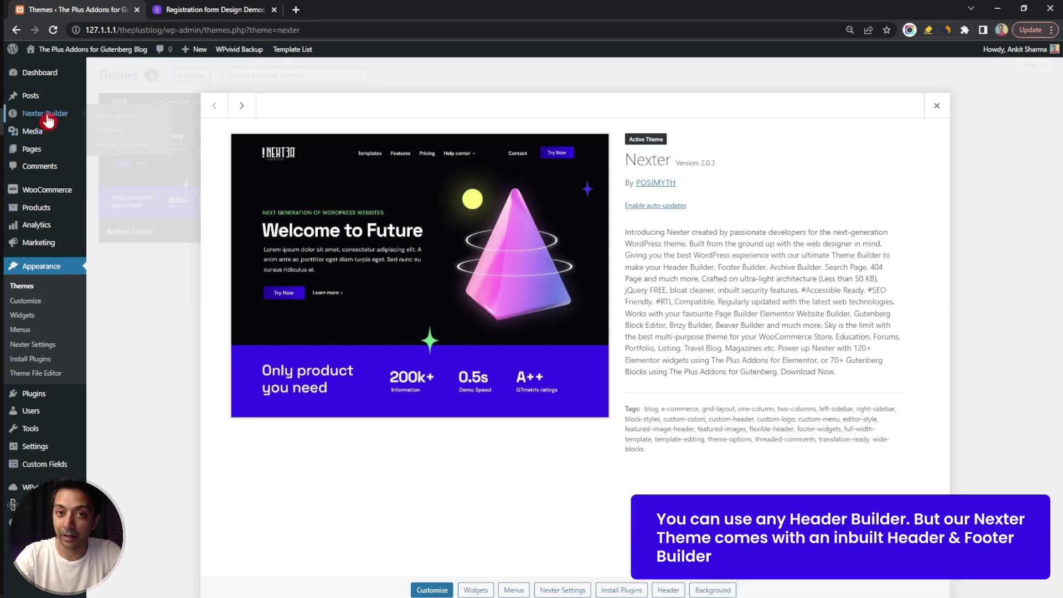
left_click(62, 115)
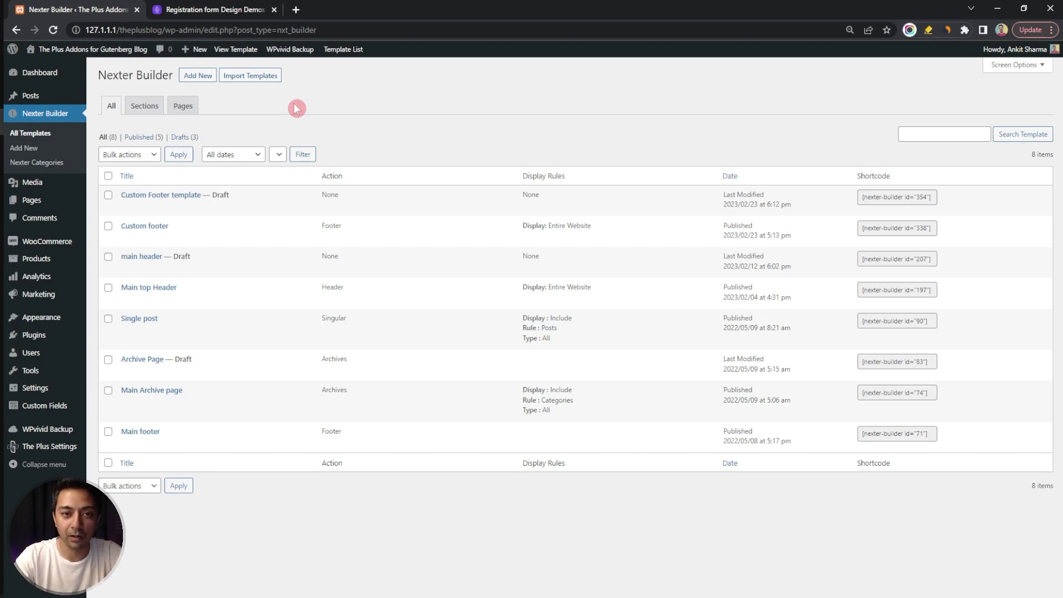
mouse_move(189, 287)
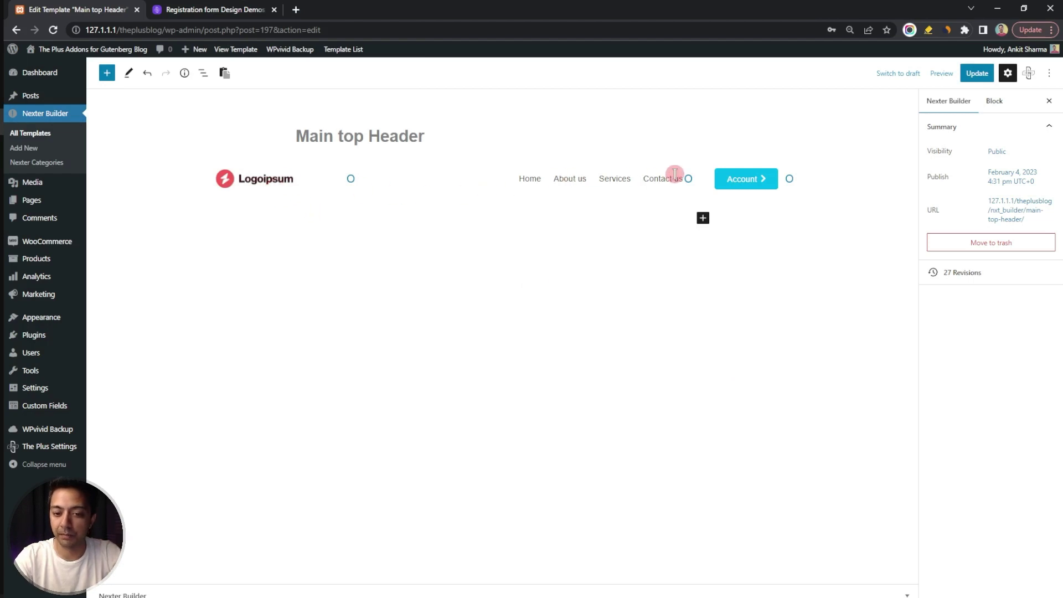
left_click(750, 187)
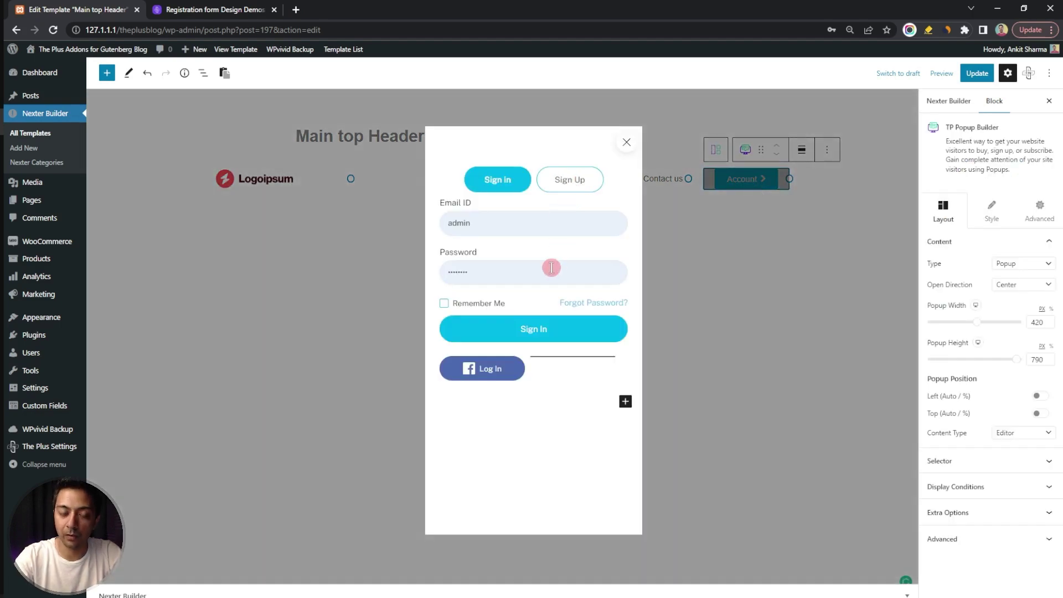
left_click(561, 178)
Browse the ready-made sign-up layouts on the Registration form Design Demos page.
key("ctrl+Tab")
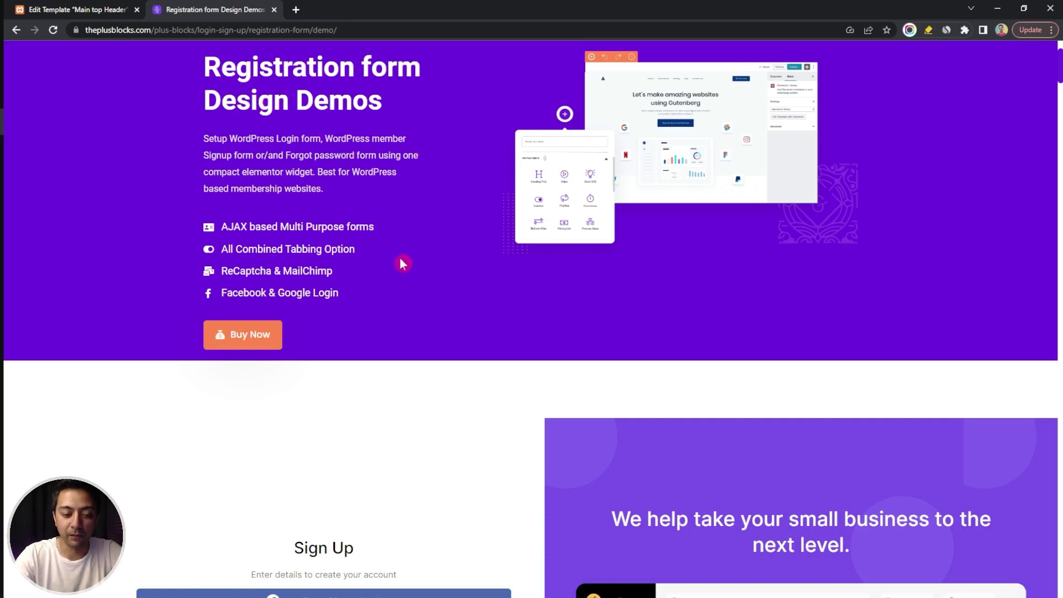
scroll(401, 259, "down", 3)
scroll(401, 260, "down", 12)
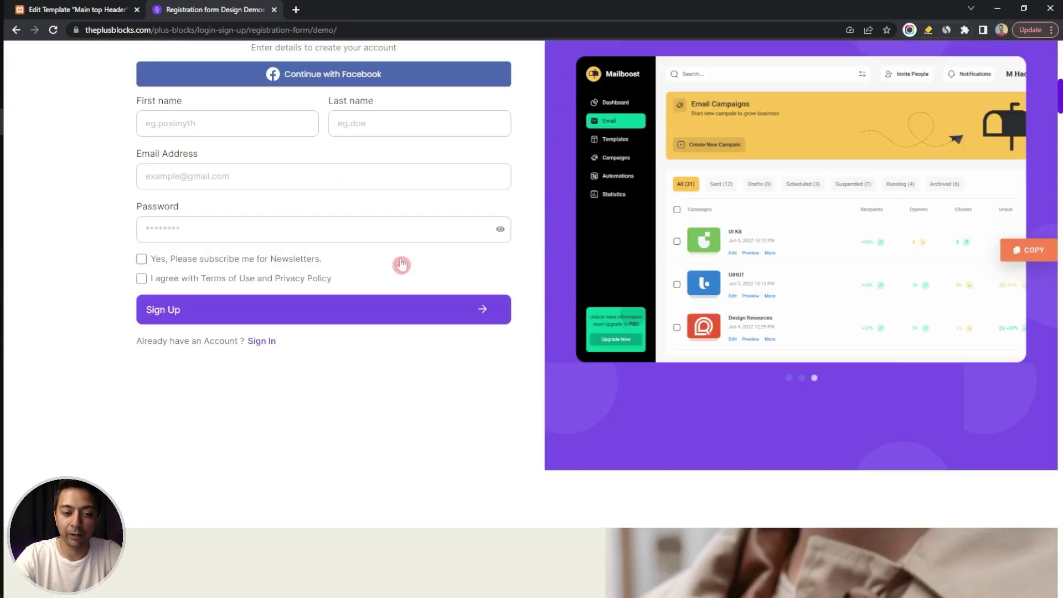
scroll(401, 260, "down", 15)
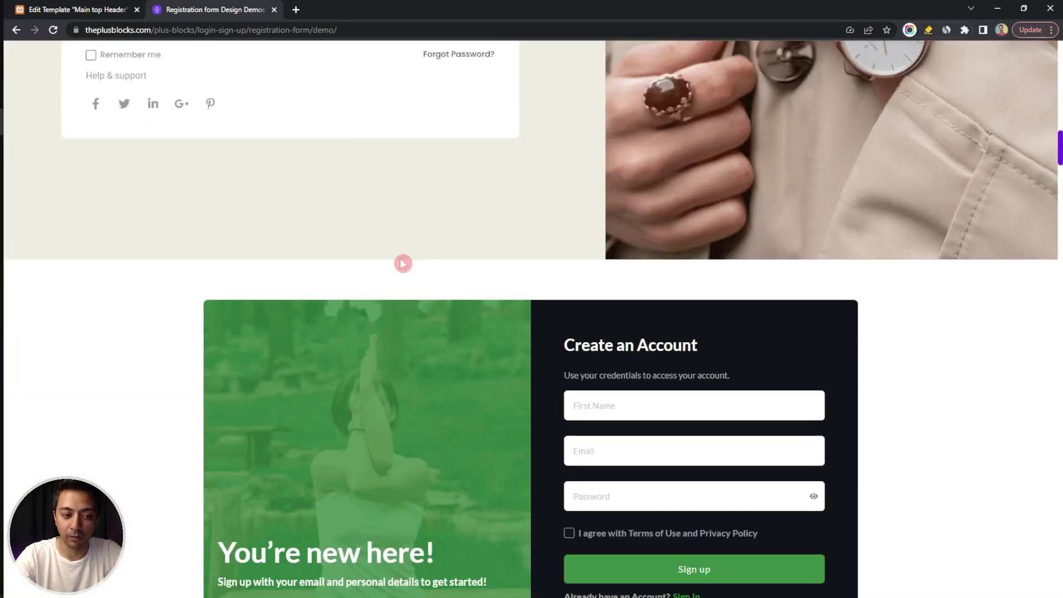
scroll(399, 258, "down", 10)
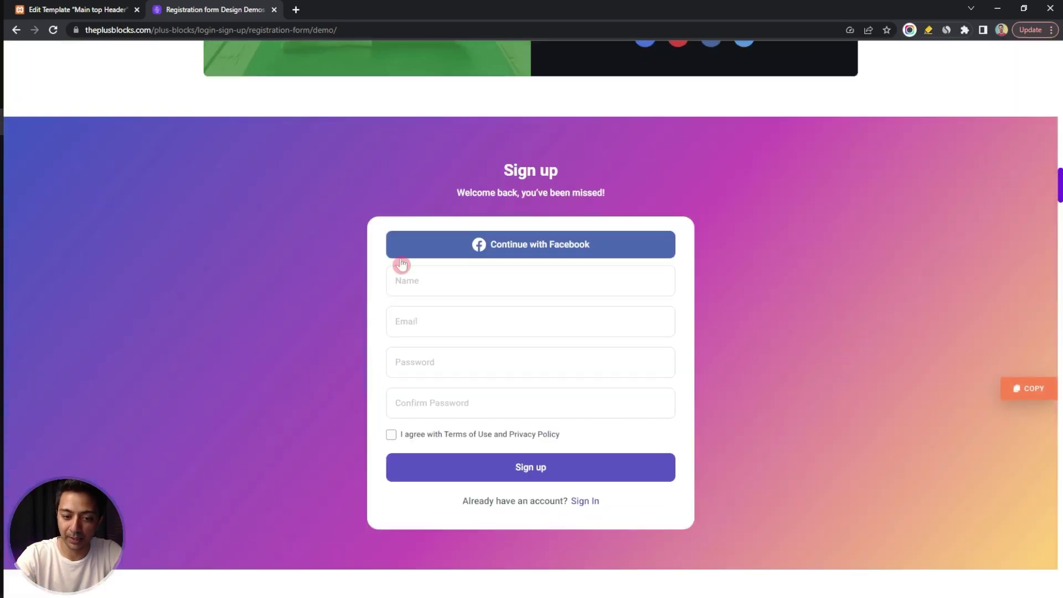
scroll(402, 263, "down", 6)
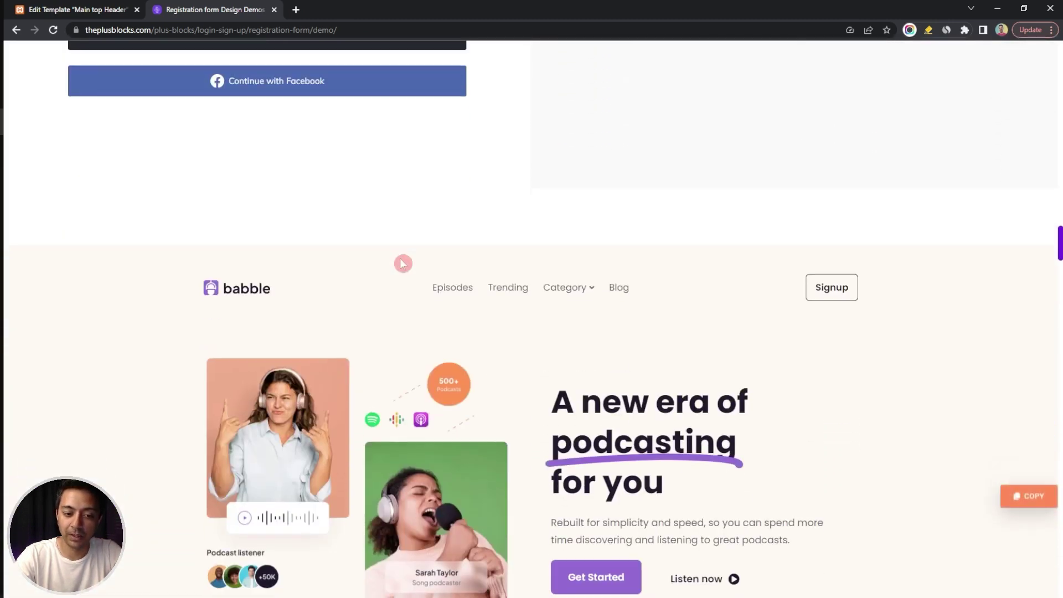
Open the babble demo's Signup dropdown and compare its Login and Sign up forms.
scroll(885, 227, "down", 3)
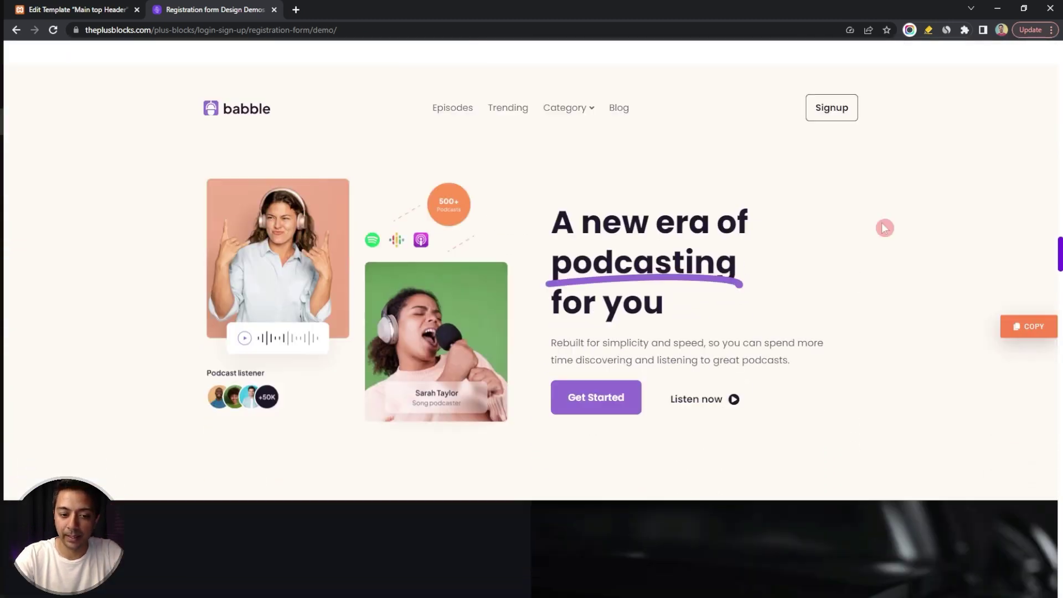
left_click(830, 114)
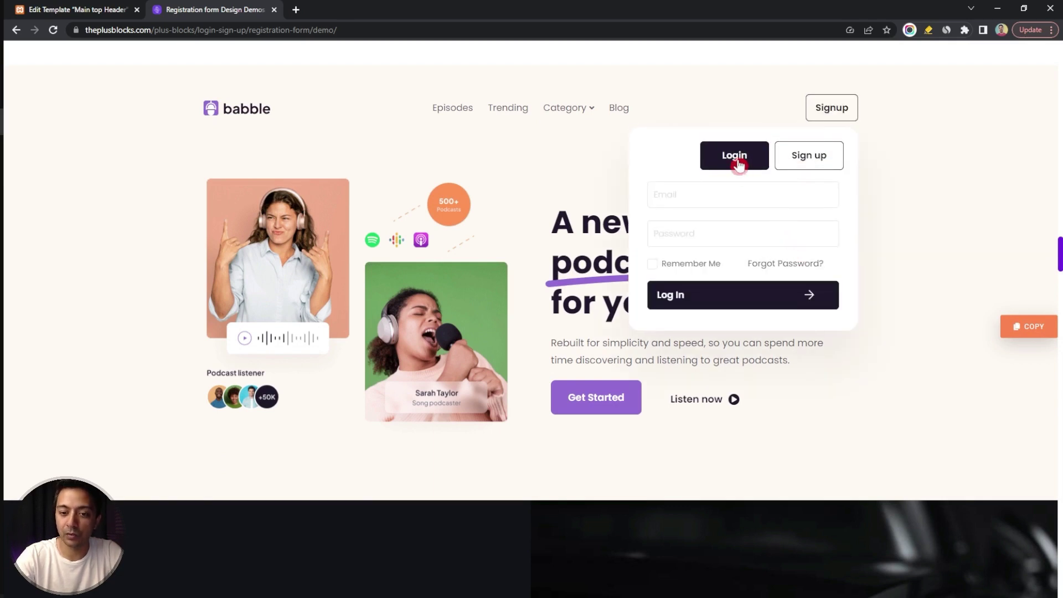
left_click(808, 162)
scroll(854, 131, "up", 1)
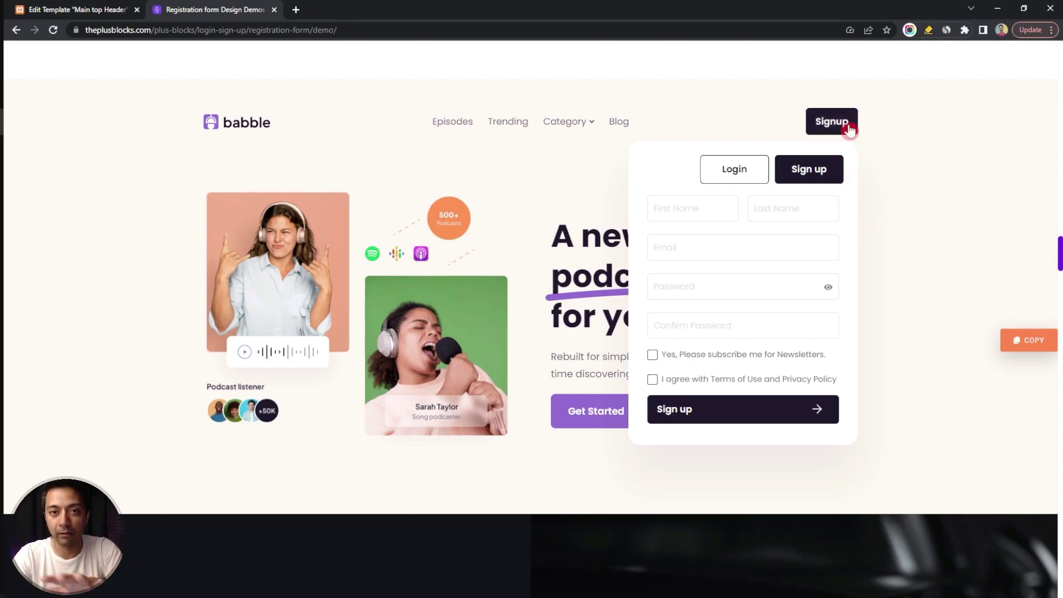
left_click(756, 177)
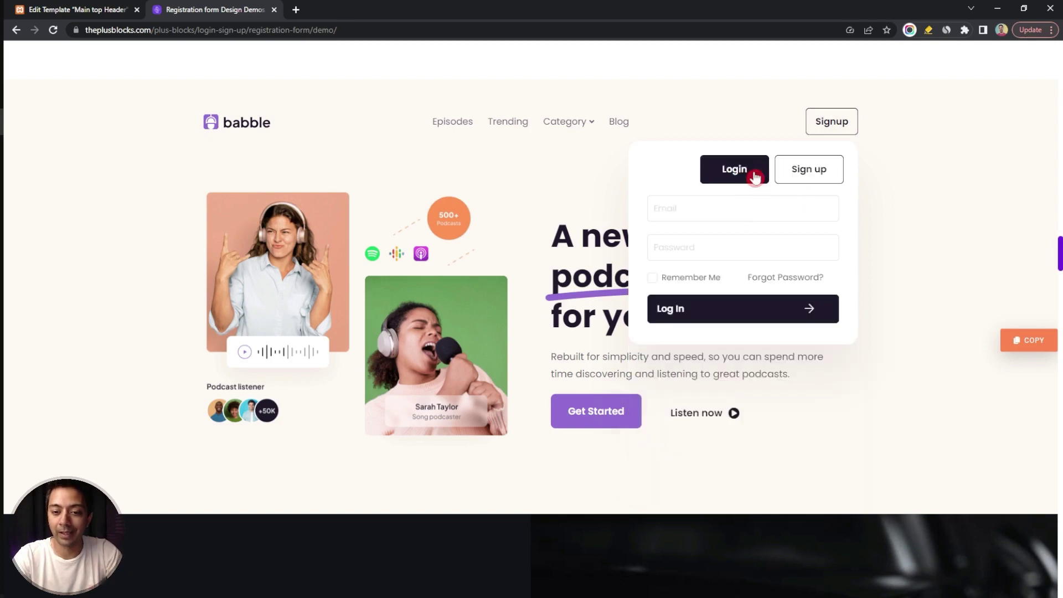
left_click(819, 172)
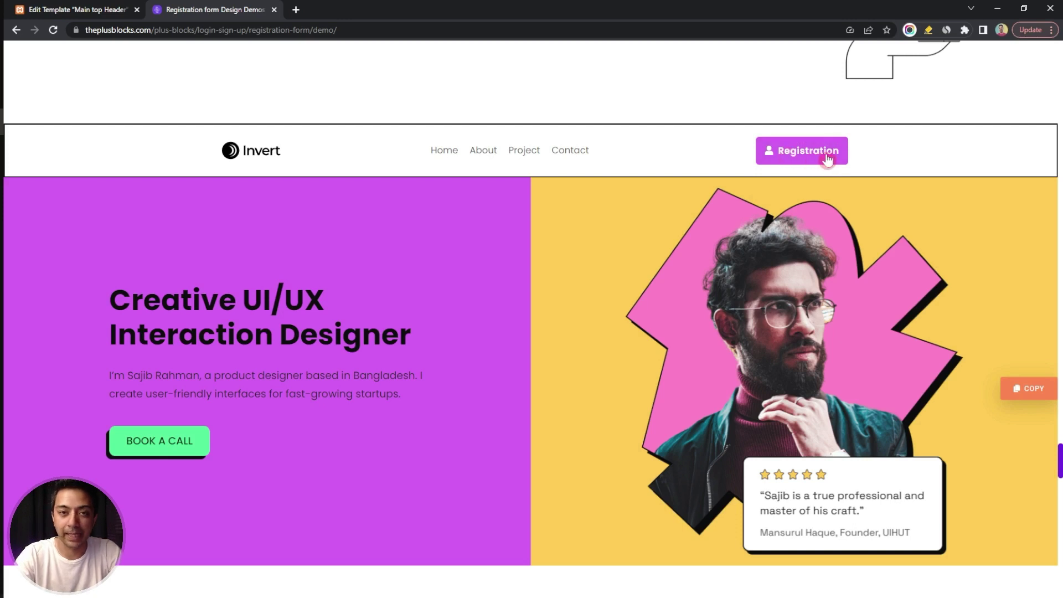
Open the Invert demo's Registration dropdown and compare its Sign in and Sign up forms.
left_click(828, 160)
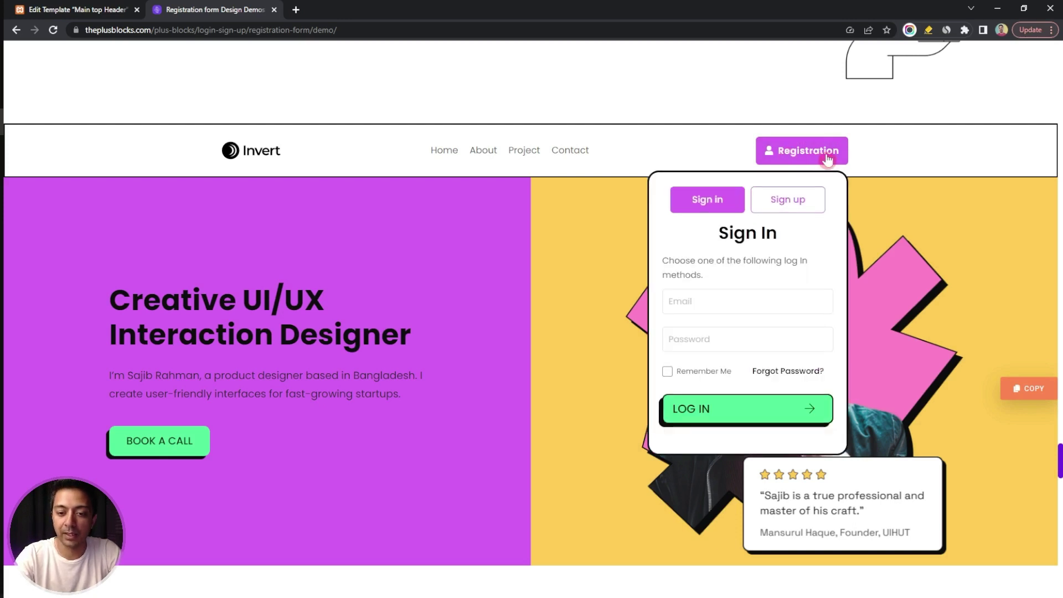
left_click(775, 195)
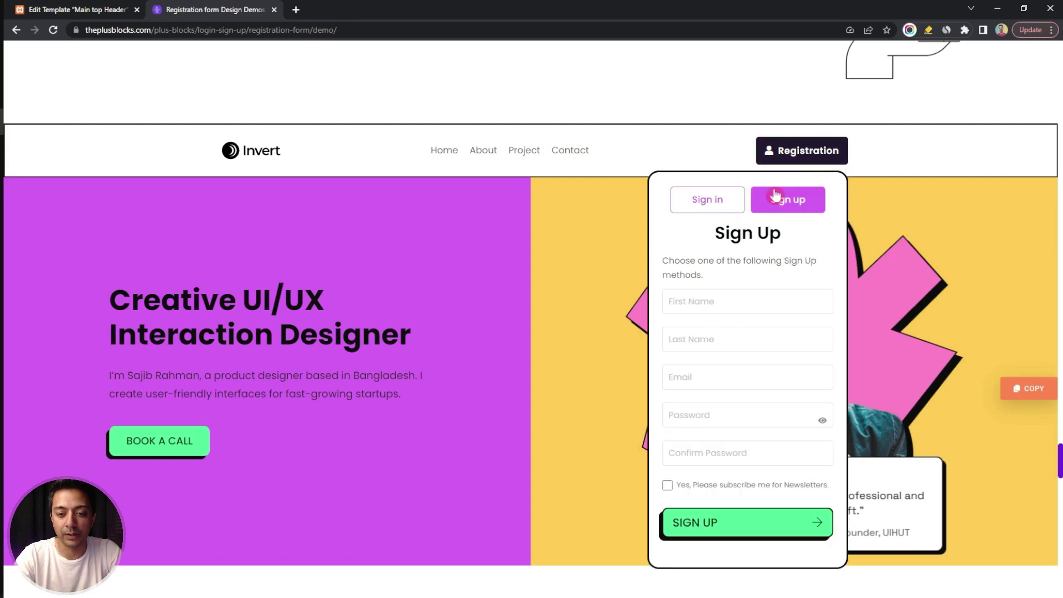
left_click(729, 203)
Open the Scale demo's Sign Up popup, view its Sign Up form and close the popup.
scroll(873, 328, "down", 15)
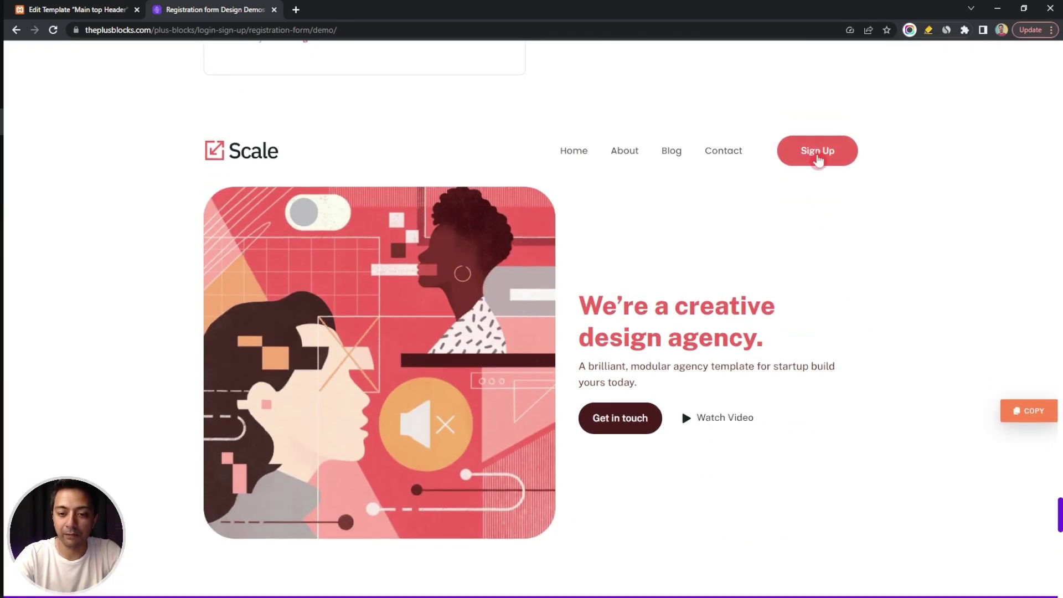
left_click(818, 156)
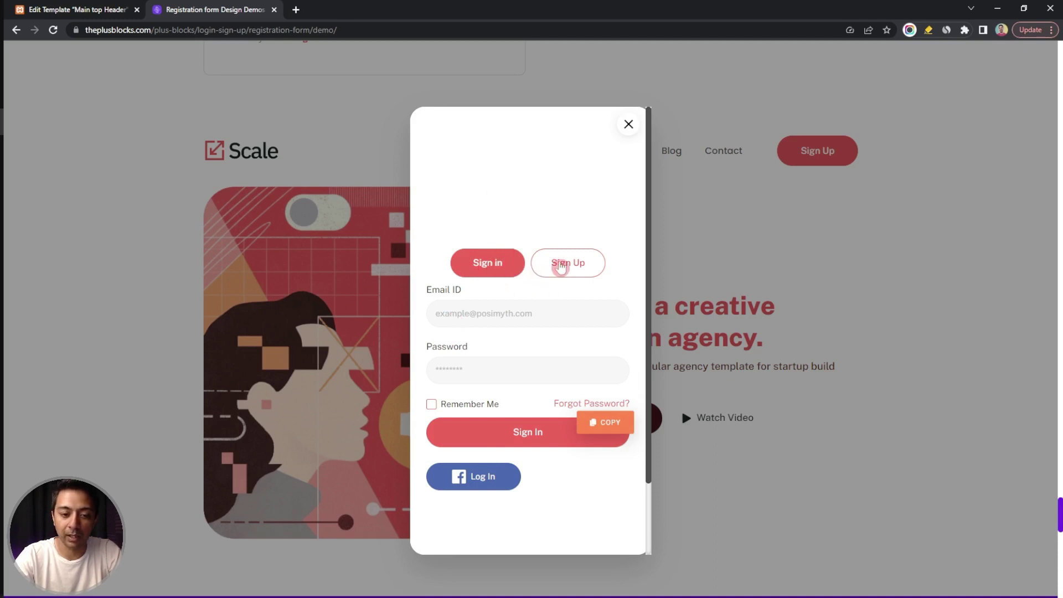
left_click(561, 265)
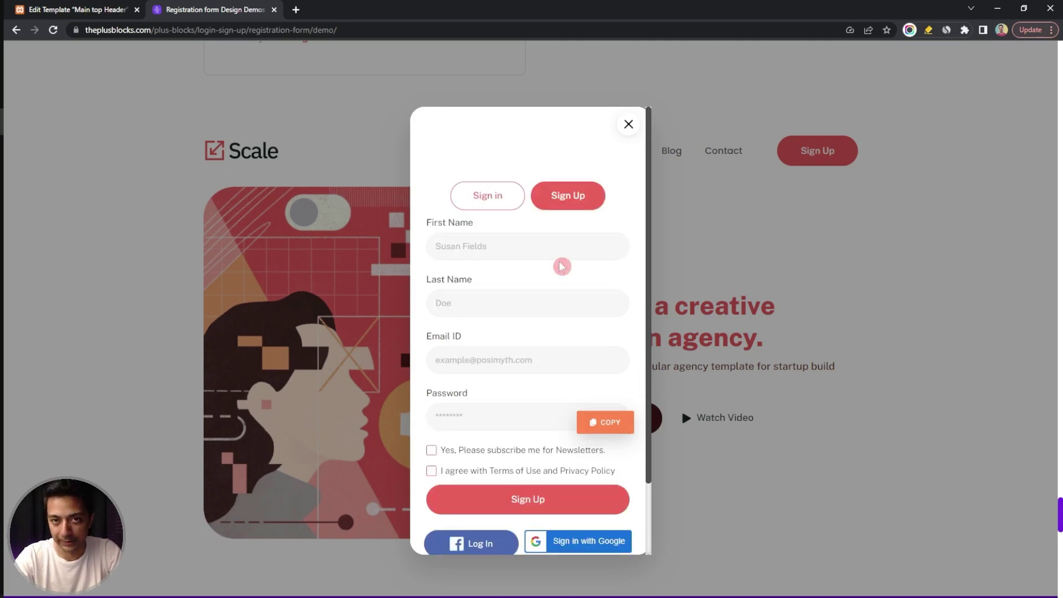
left_click(861, 367)
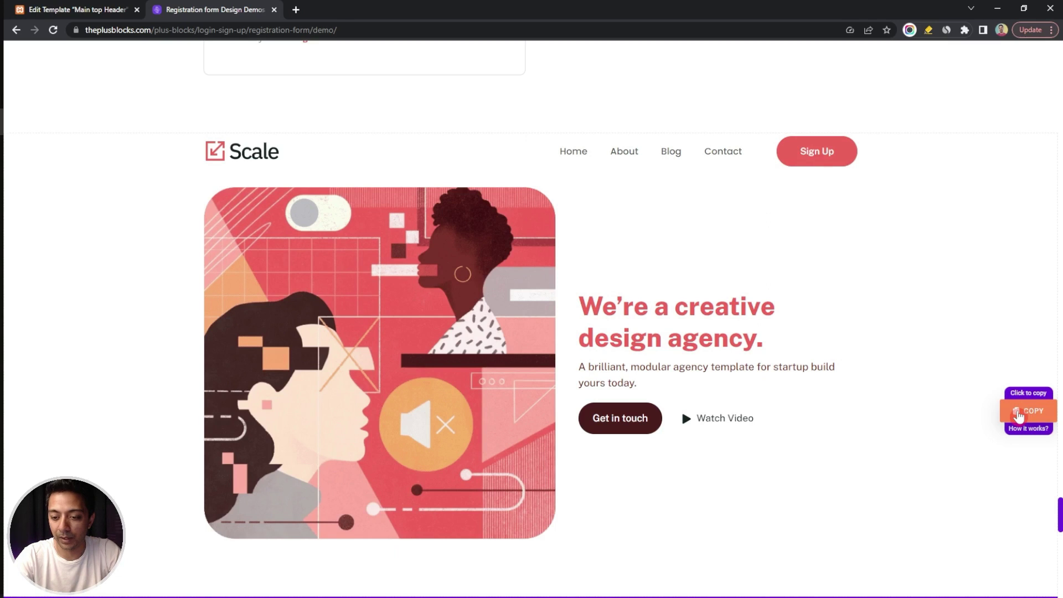
Copy the Scale demo section and paste it into the Main top Header template below the existing header.
left_click(1019, 414)
left_click(73, 9)
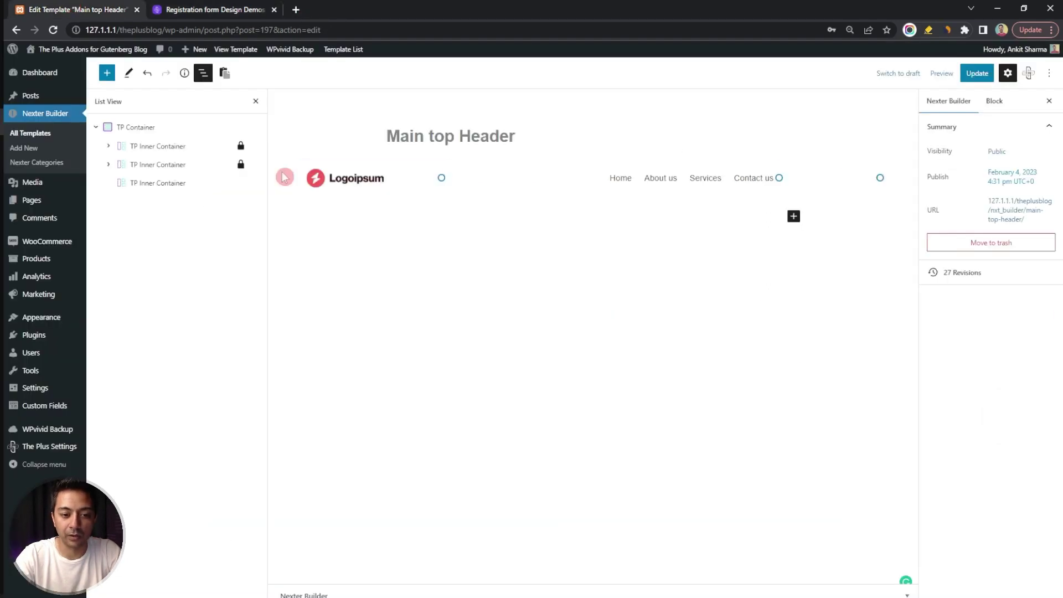
left_click(535, 281)
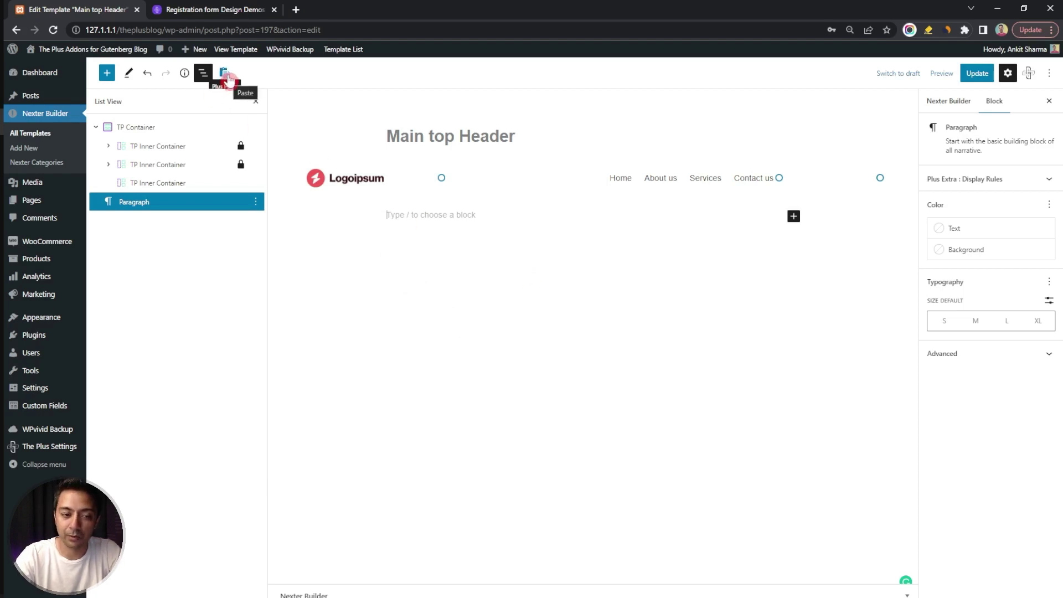
left_click(227, 75)
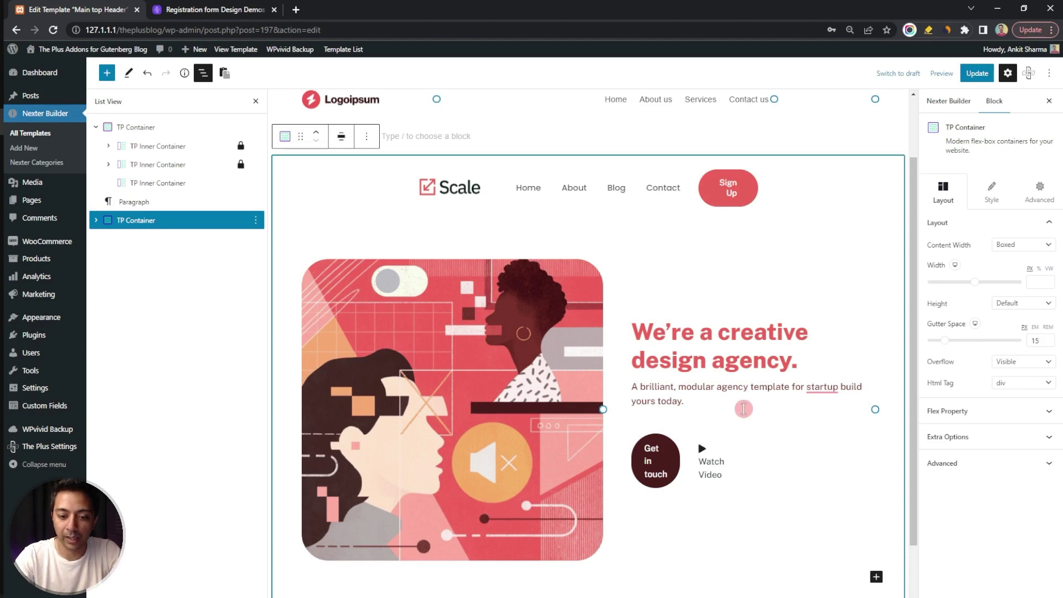
Delete the container holding the Get in touch and Watch Video buttons from the pasted Scale section.
left_click(761, 425)
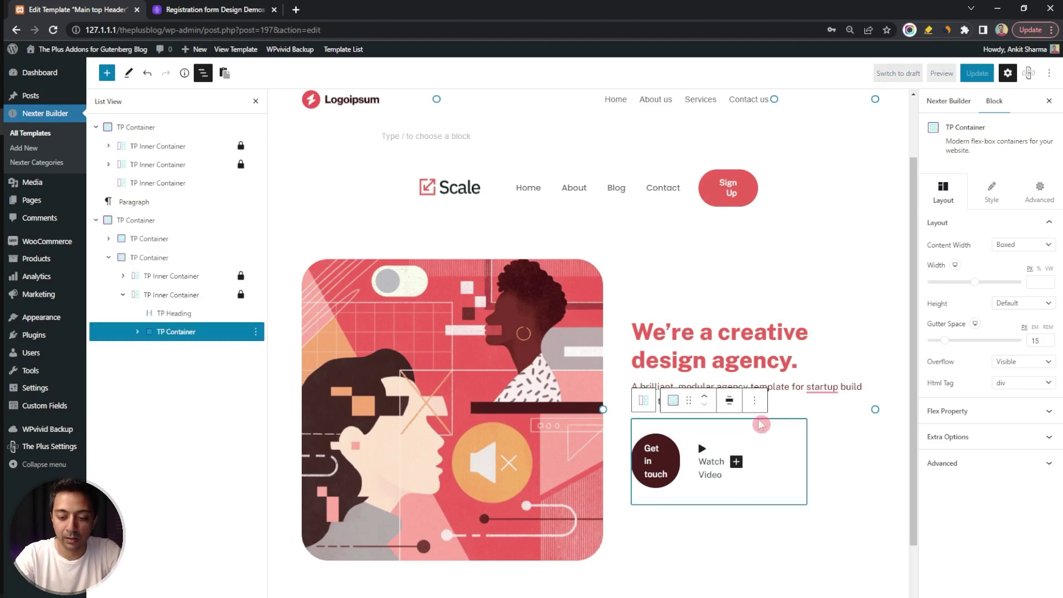
key("Delete")
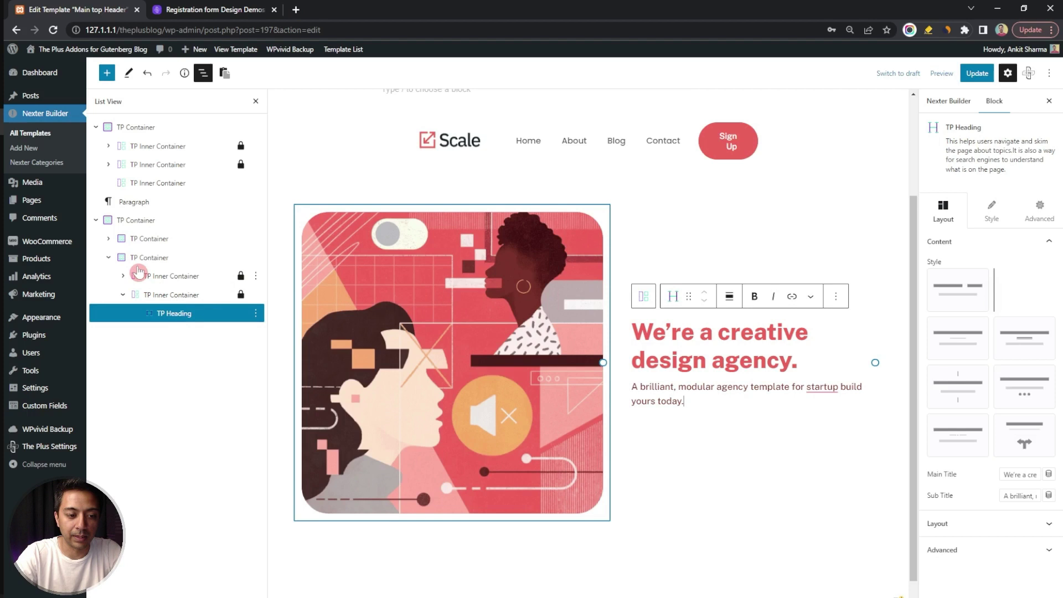
Delete the container holding the illustration and heading from the Scale section, and remove the original Logoipsum header container.
left_click(138, 261)
key("Delete")
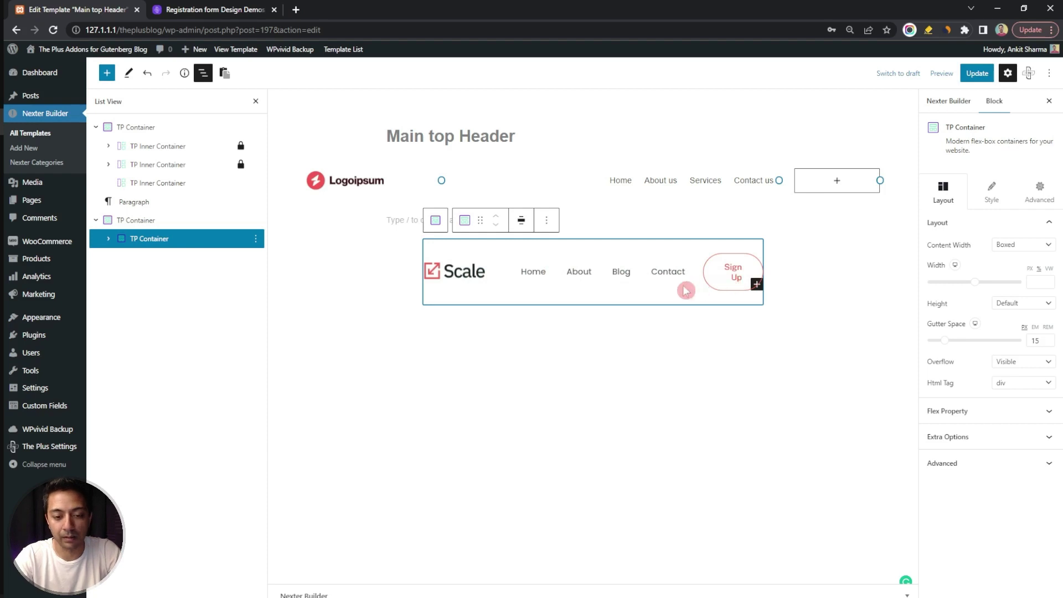
left_click(250, 127)
left_click(257, 128)
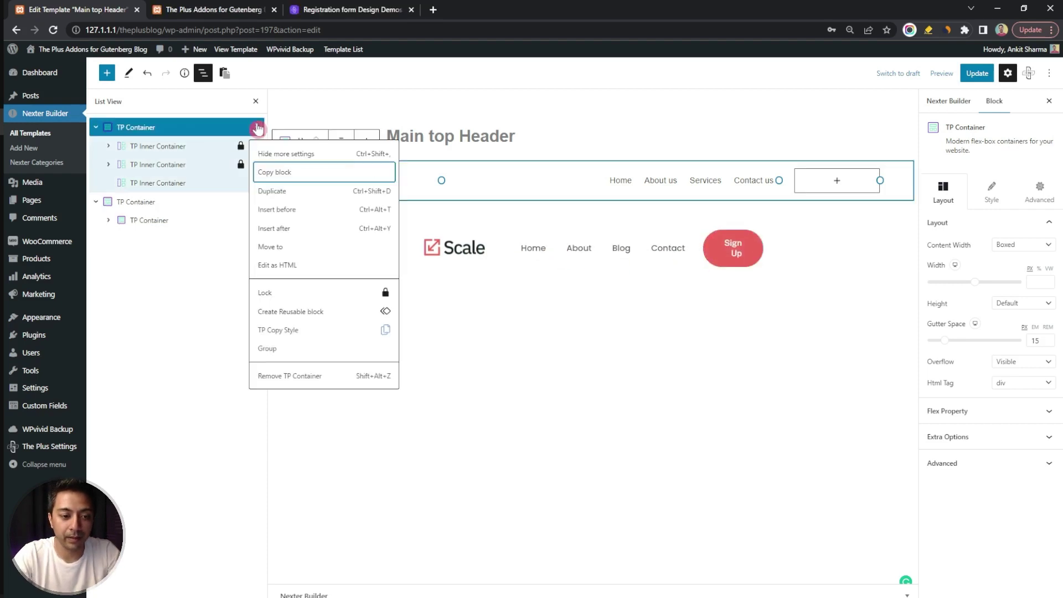
left_click(287, 377)
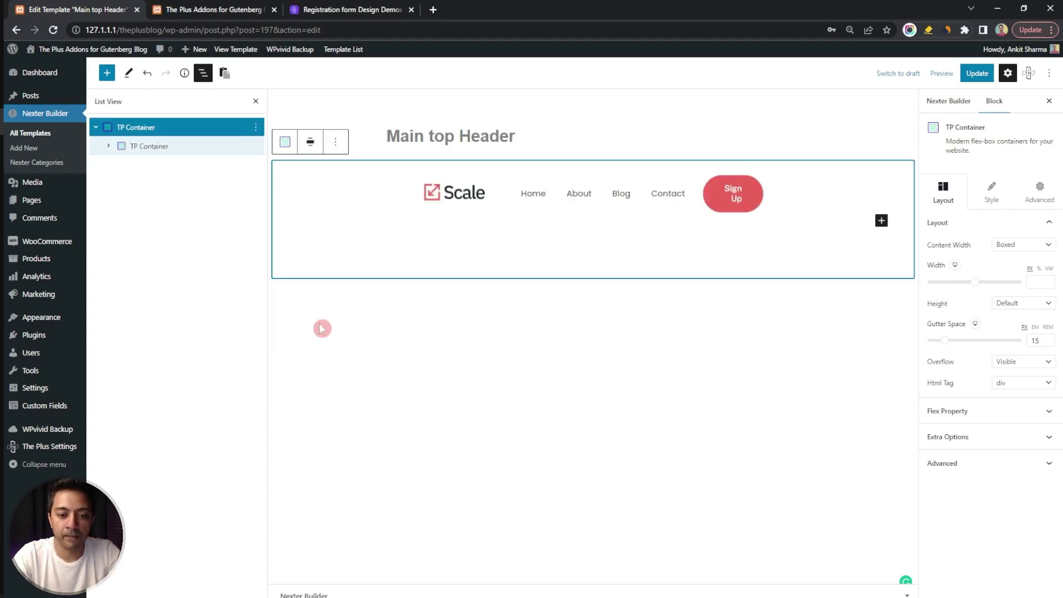
Open the header's Sign Up popup in the editor, look through its sign-in form and close it.
left_click(743, 202)
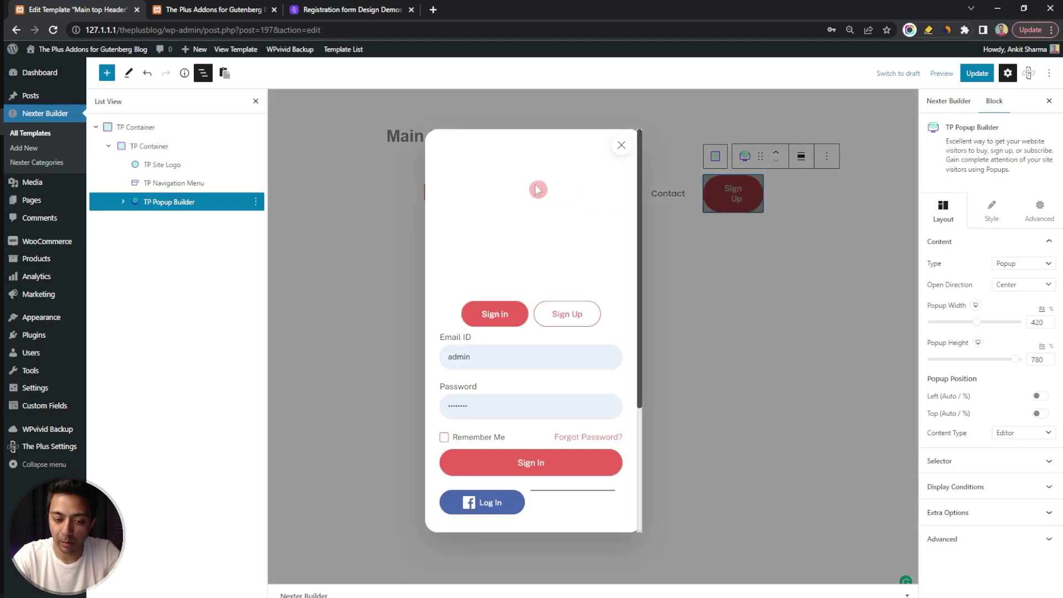
scroll(534, 271, "down", 3)
scroll(536, 338, "up", 2)
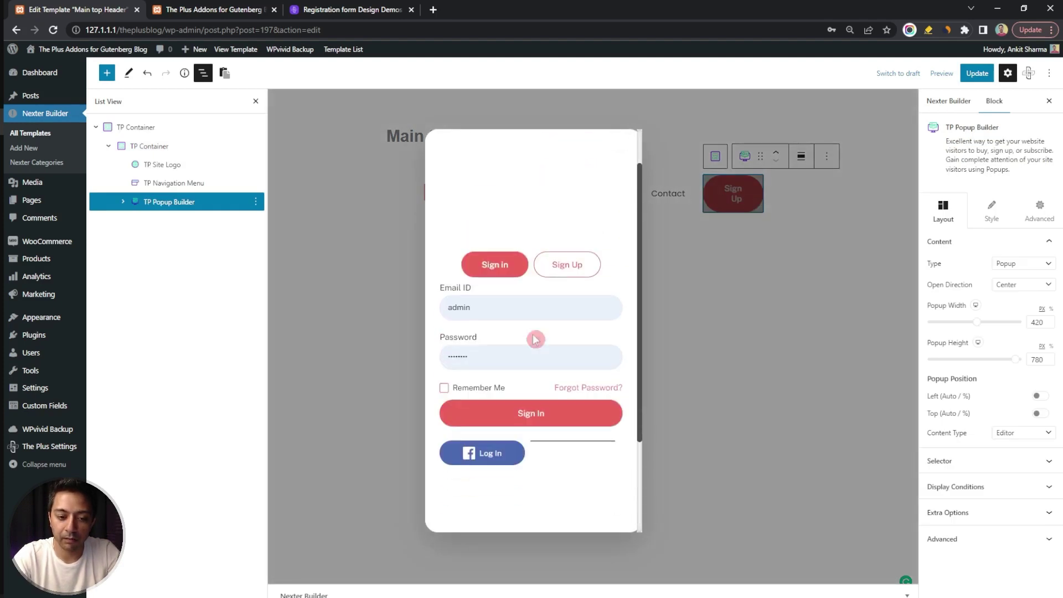
scroll(536, 339, "up", 1)
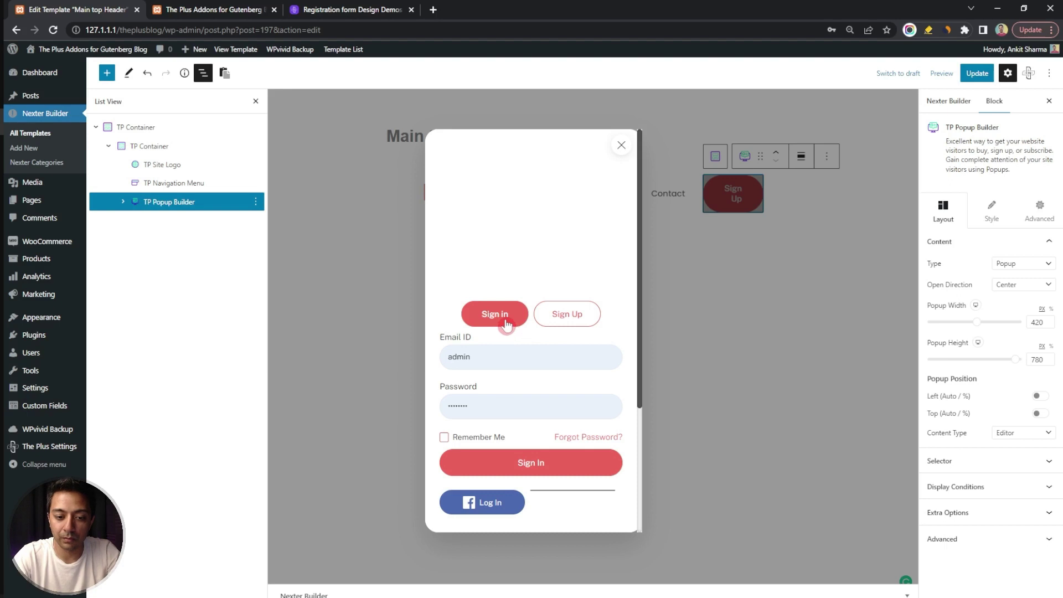
left_click(622, 148)
Update the header template and open the Sign Up popup on the live site's home page.
left_click(977, 75)
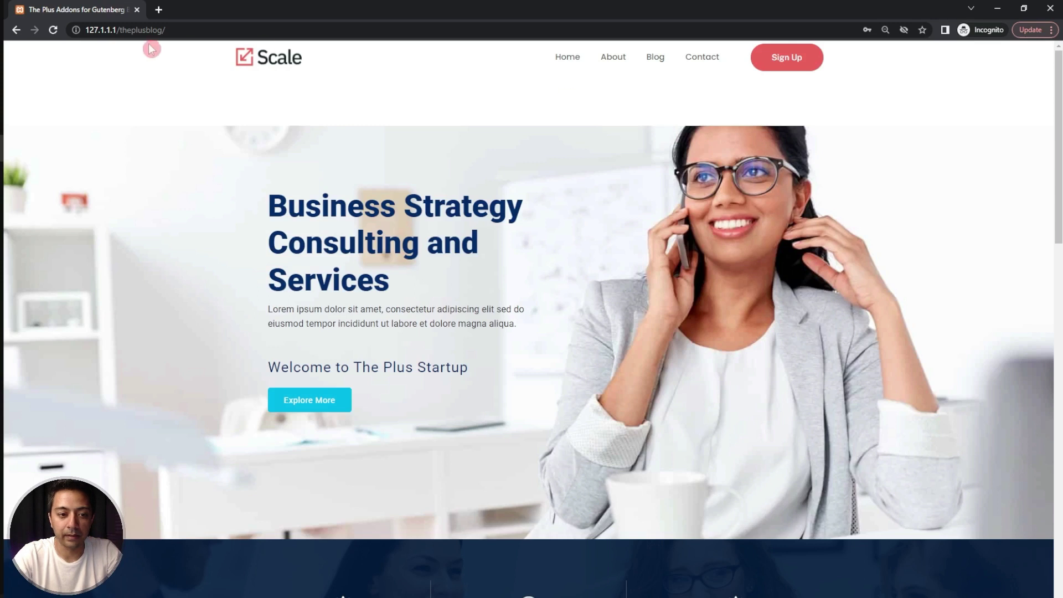
left_click(788, 66)
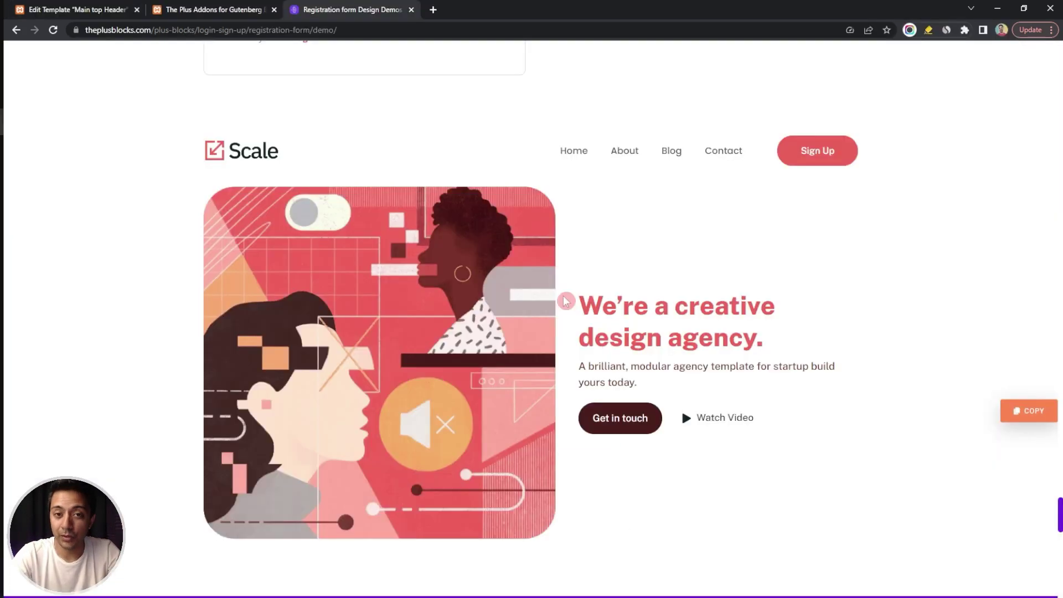
Browse the other header login designs on the Registration form demo page.
scroll(682, 408, "down", 10)
scroll(563, 296, "up", 5)
scroll(563, 296, "up", 12)
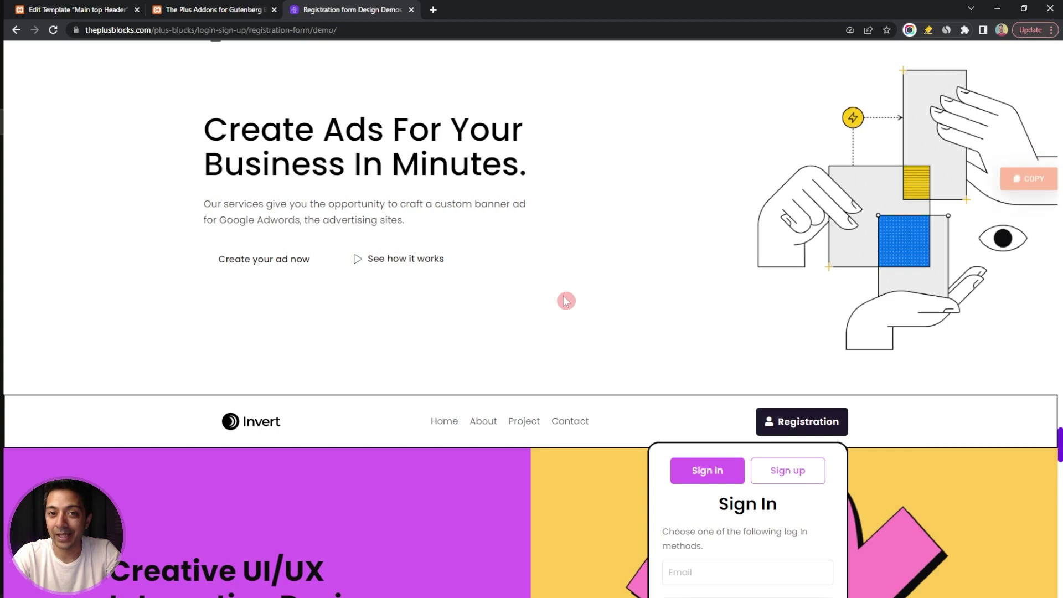
scroll(564, 299, "up", 6)
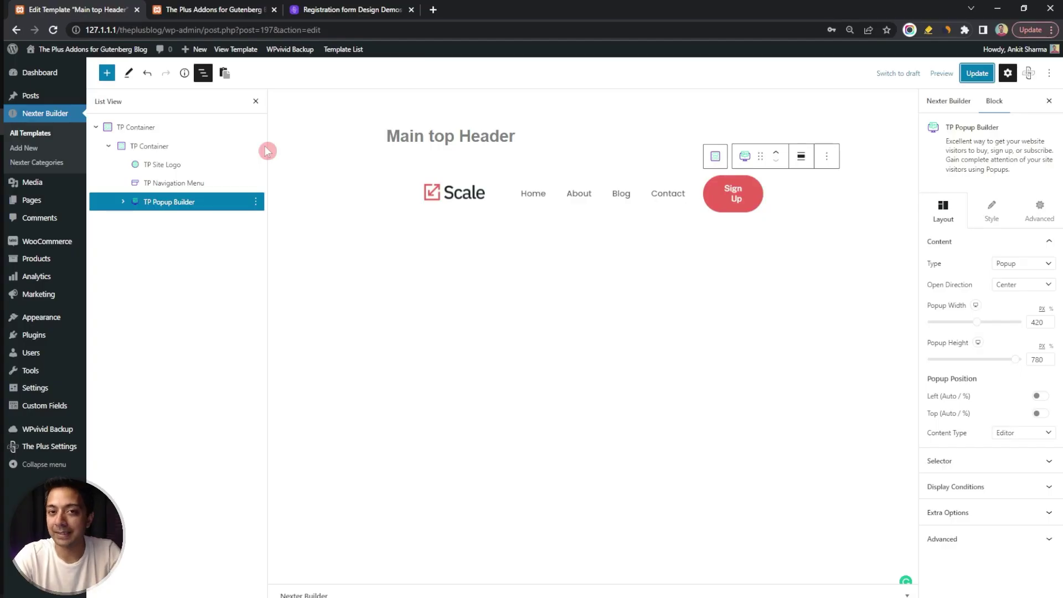
Delete the TP Popup Builder block with the Sign Up button from the header container.
left_click(779, 198)
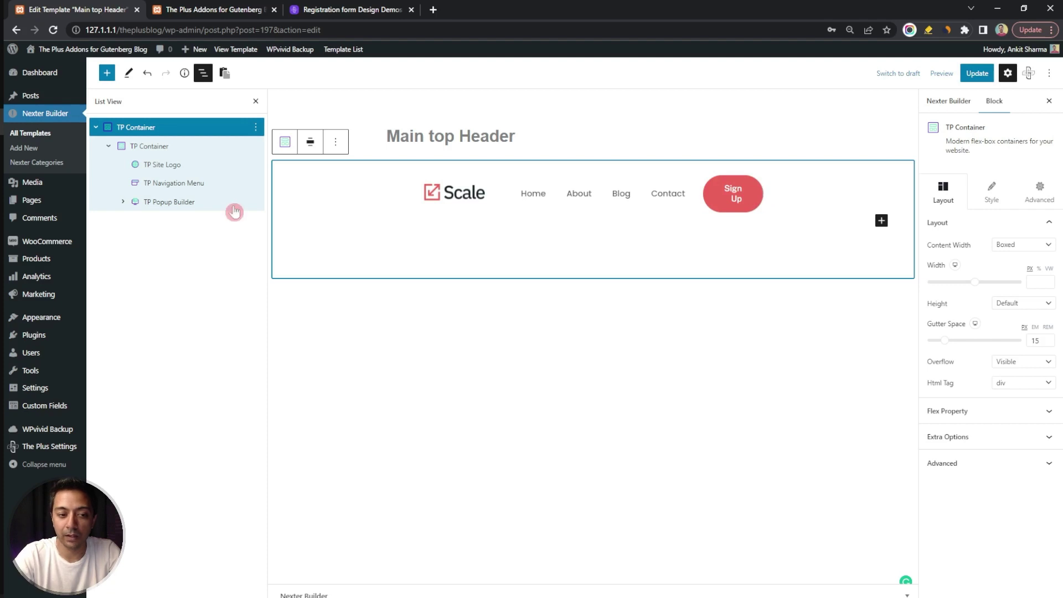
left_click(173, 203)
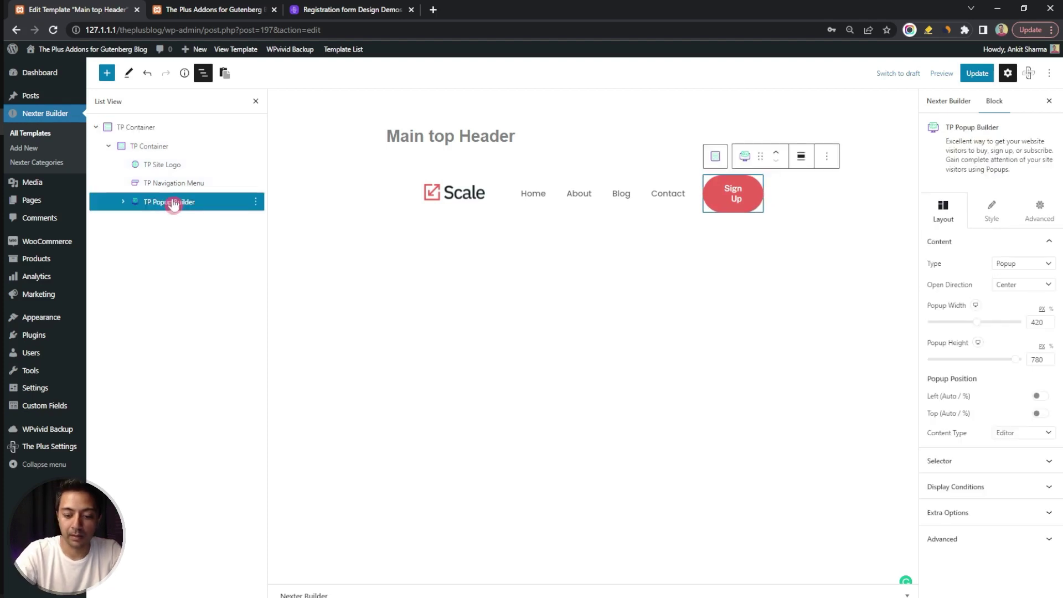
key("Delete")
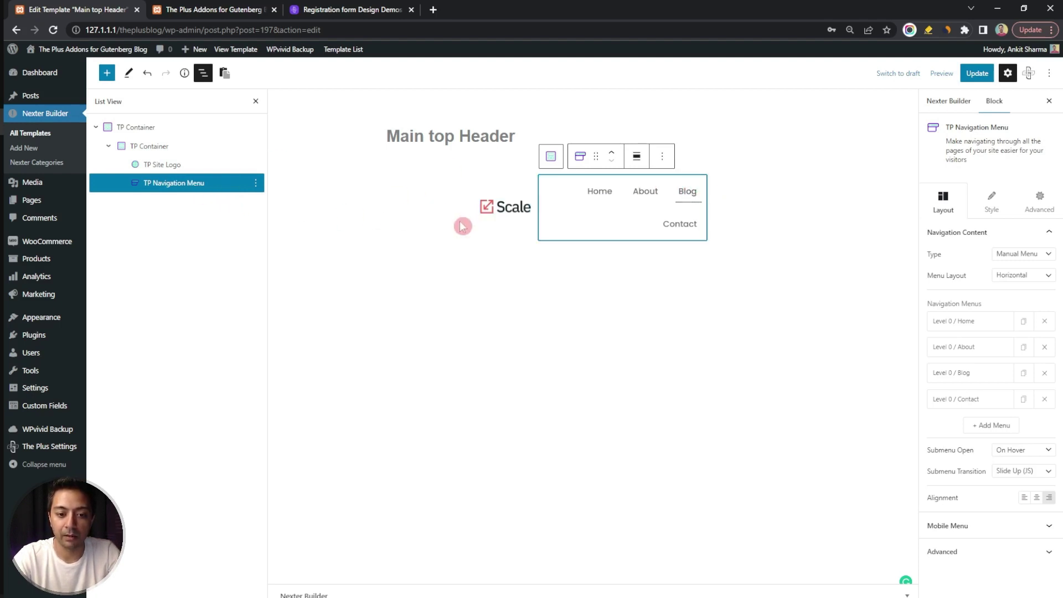
Insert a new TP Popup Builder block after the navigation menu in the header.
left_click(662, 157)
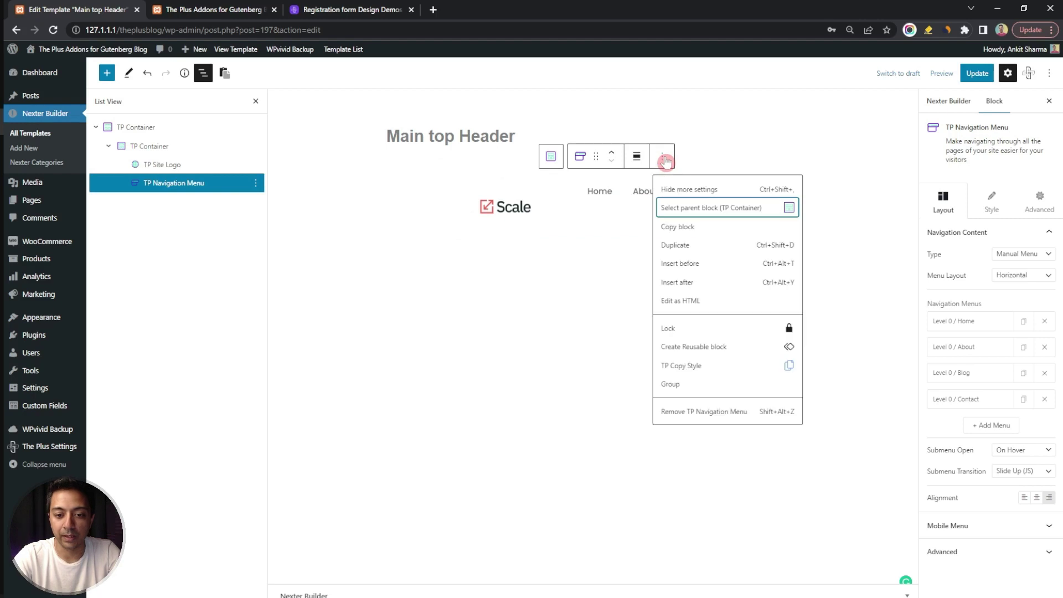
left_click(692, 285)
type("/")
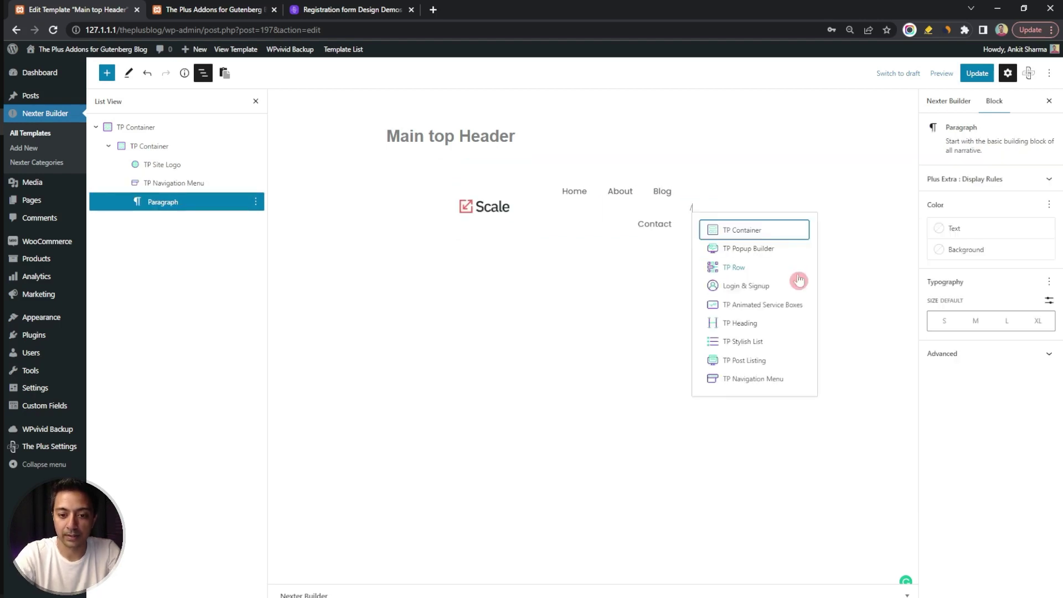
type("tp pop")
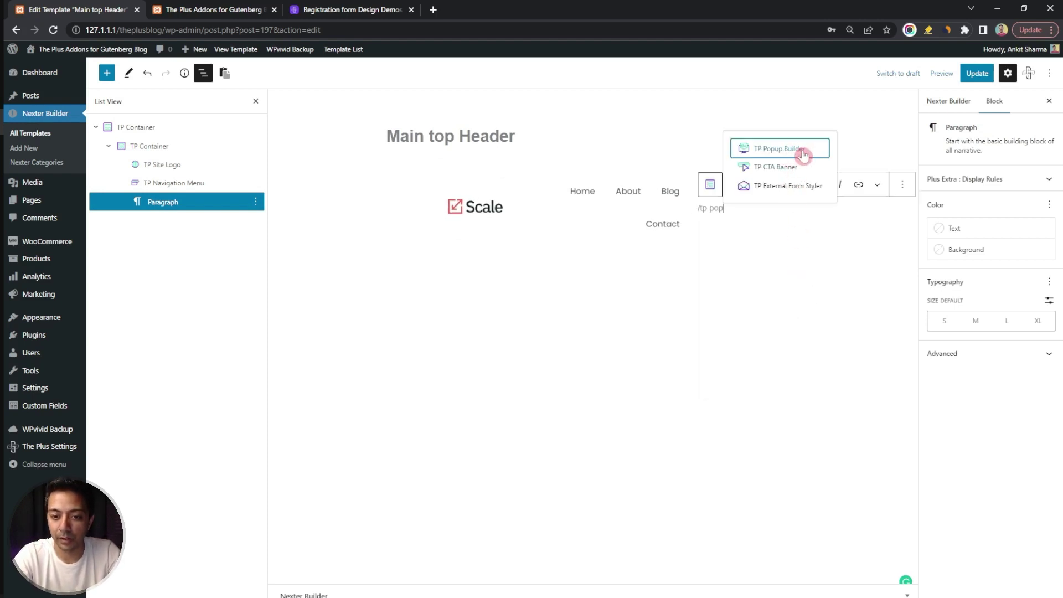
left_click(804, 155)
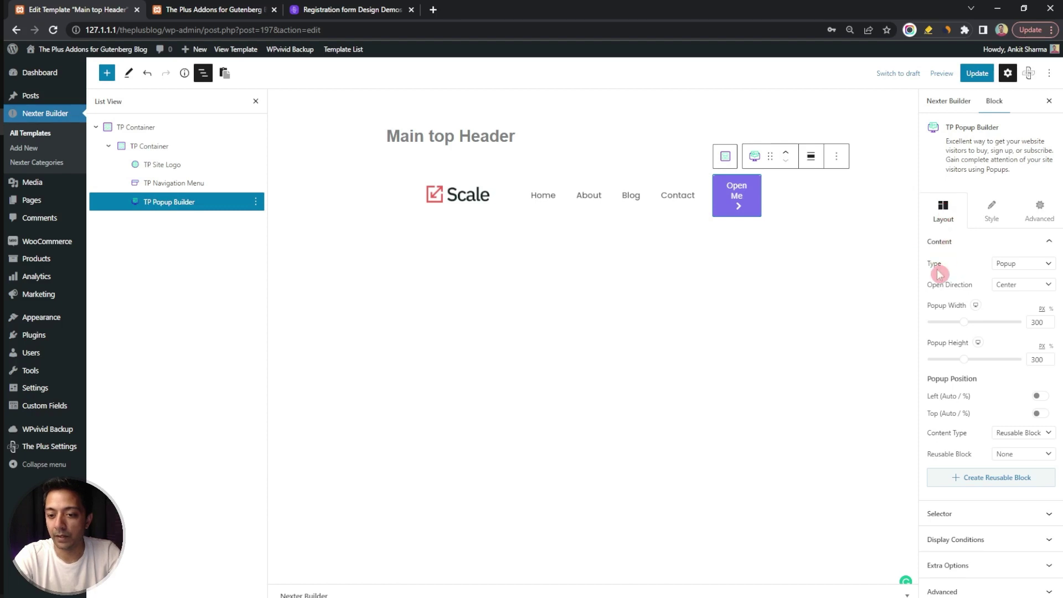
Set the popup's width to 400 px and height to 800 px, and change its content type to Editor.
left_click(1028, 268)
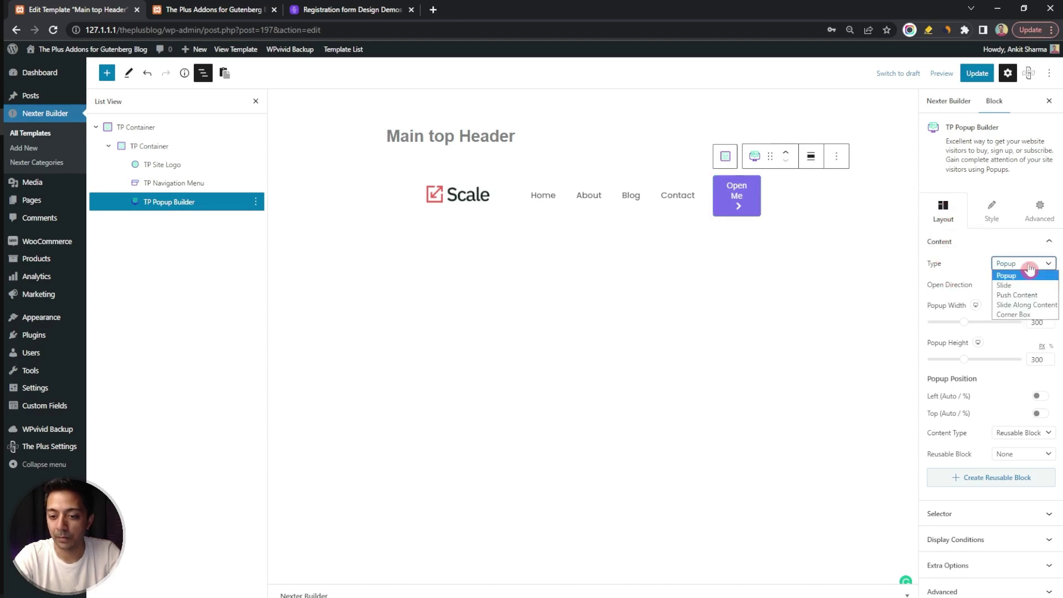
left_click(1029, 268)
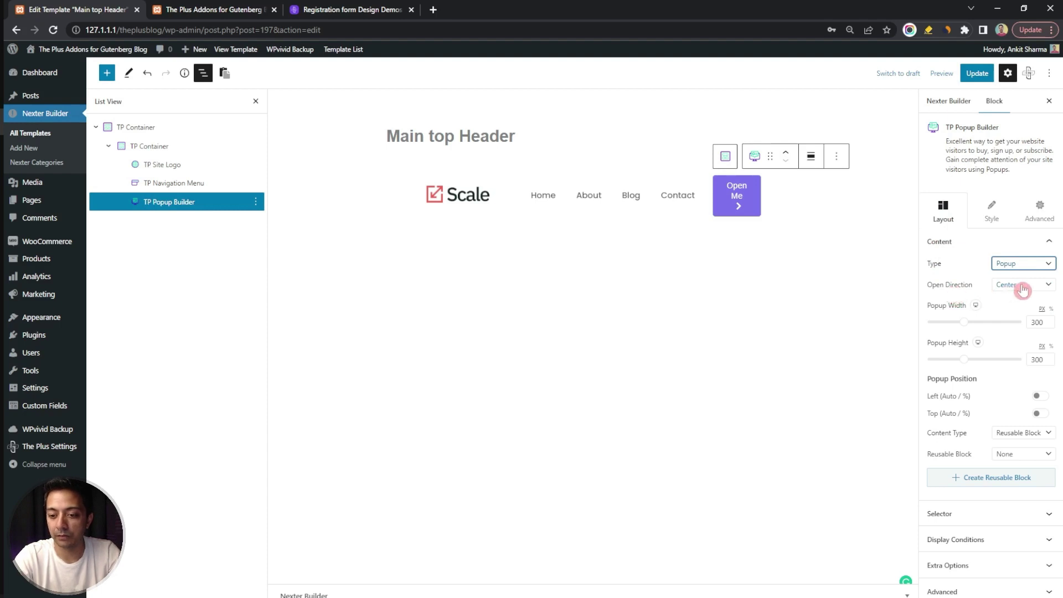
left_click(1035, 320)
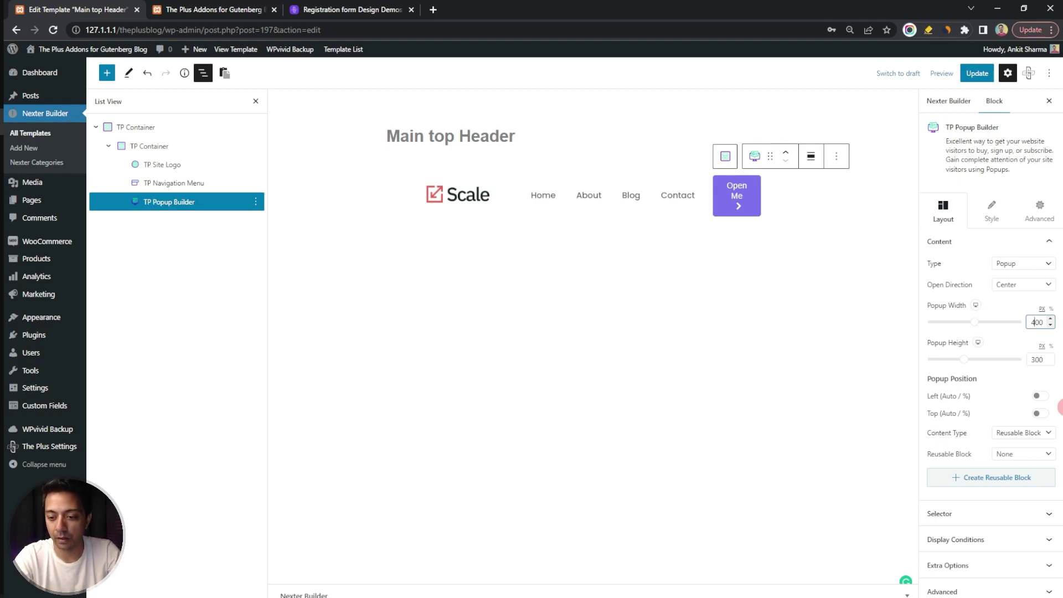
left_click(1019, 359)
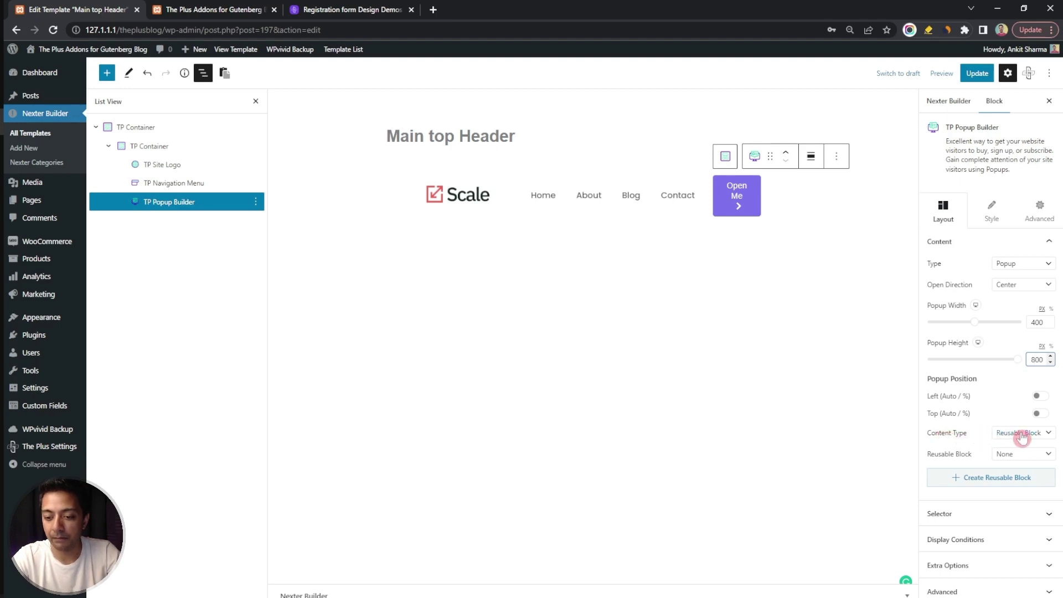
left_click(1022, 435)
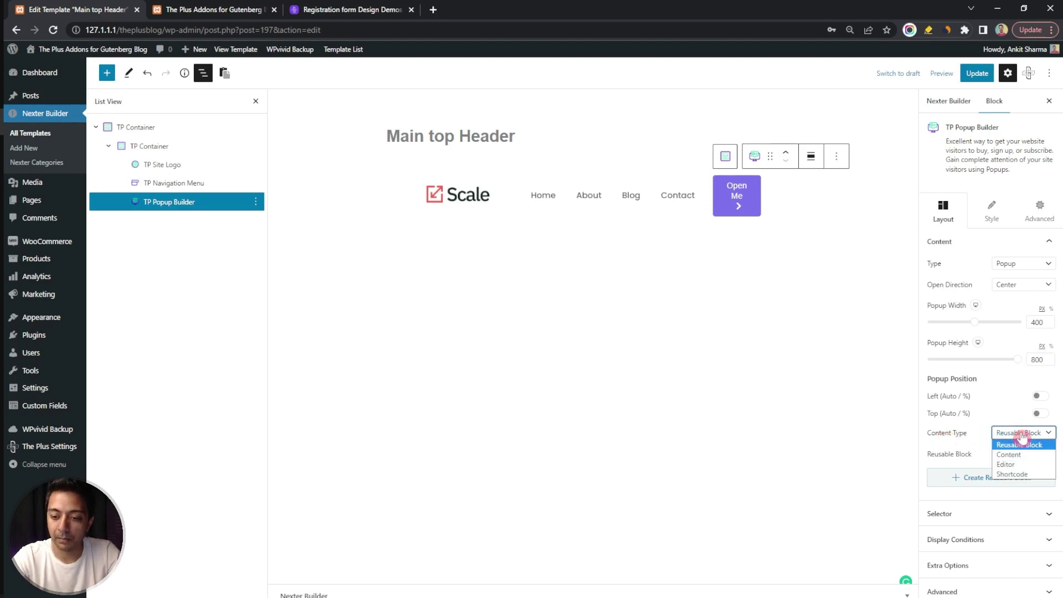
left_click(1021, 446)
key("Down")
key("Down")
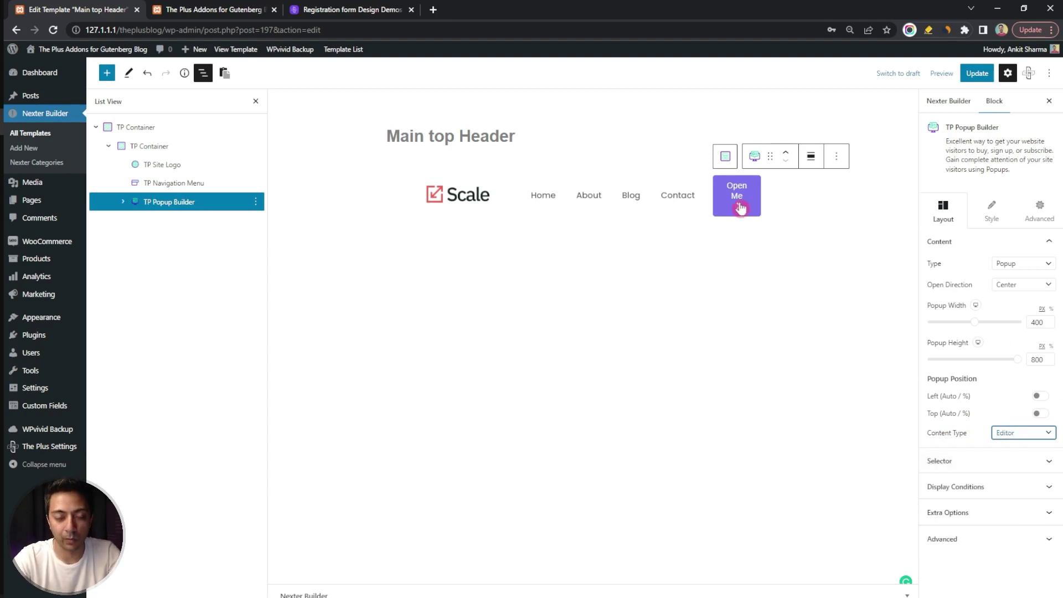
Change the popup selector's button text to "My Account".
left_click(992, 461)
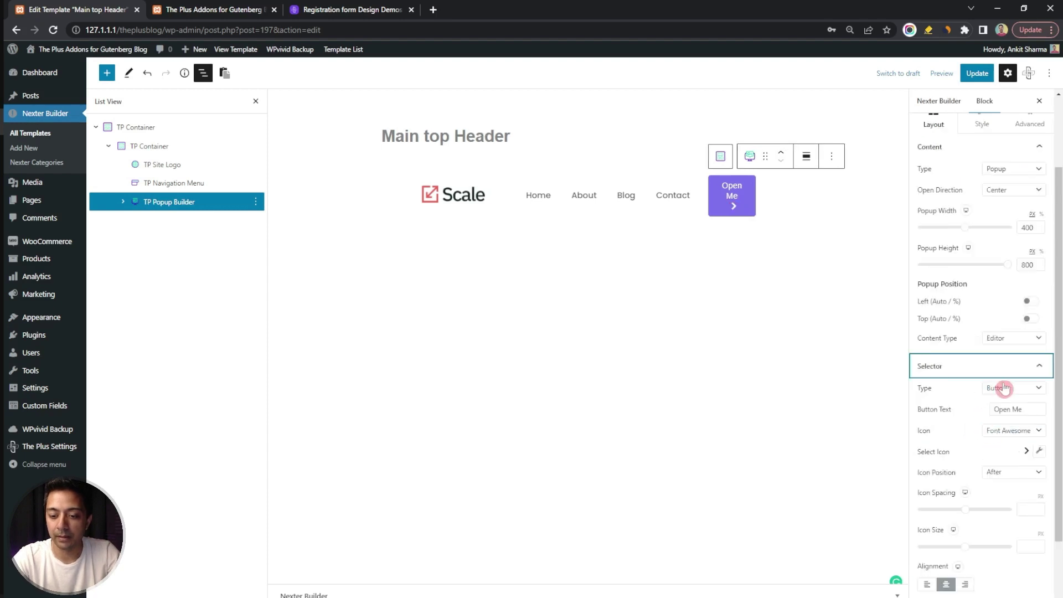
left_click(1024, 411)
triple_click(1024, 410)
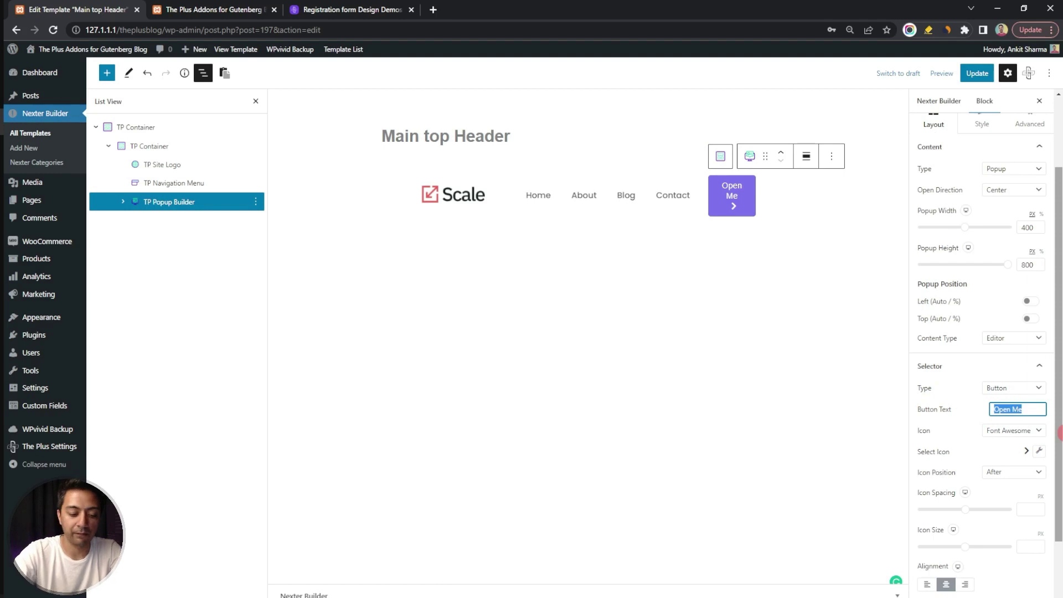
type("My Account")
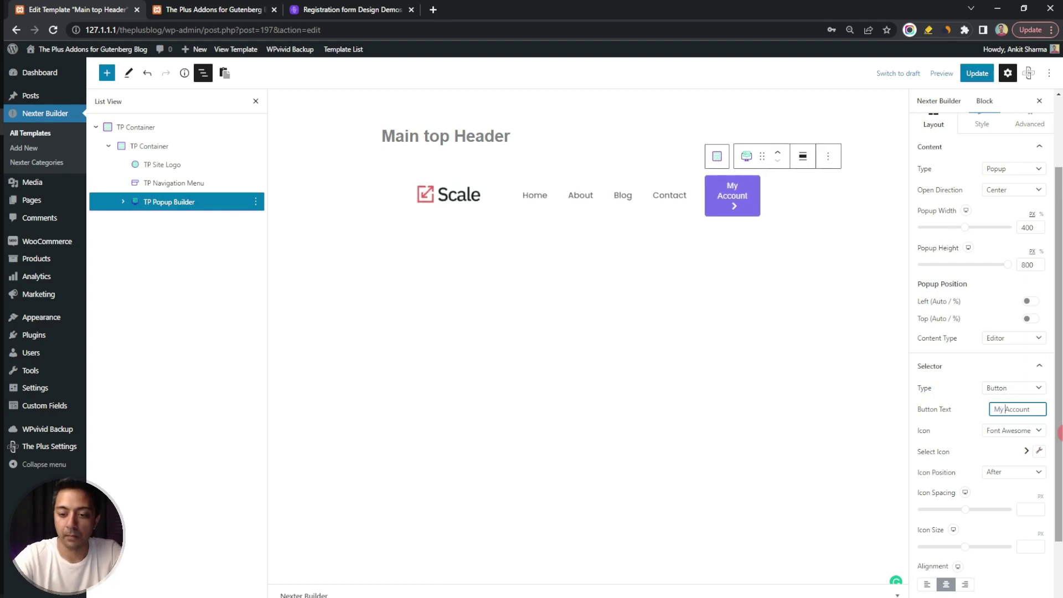
Set the popup toggle button's normal background color to hex DE6A47.
left_click(978, 230)
left_click(989, 215)
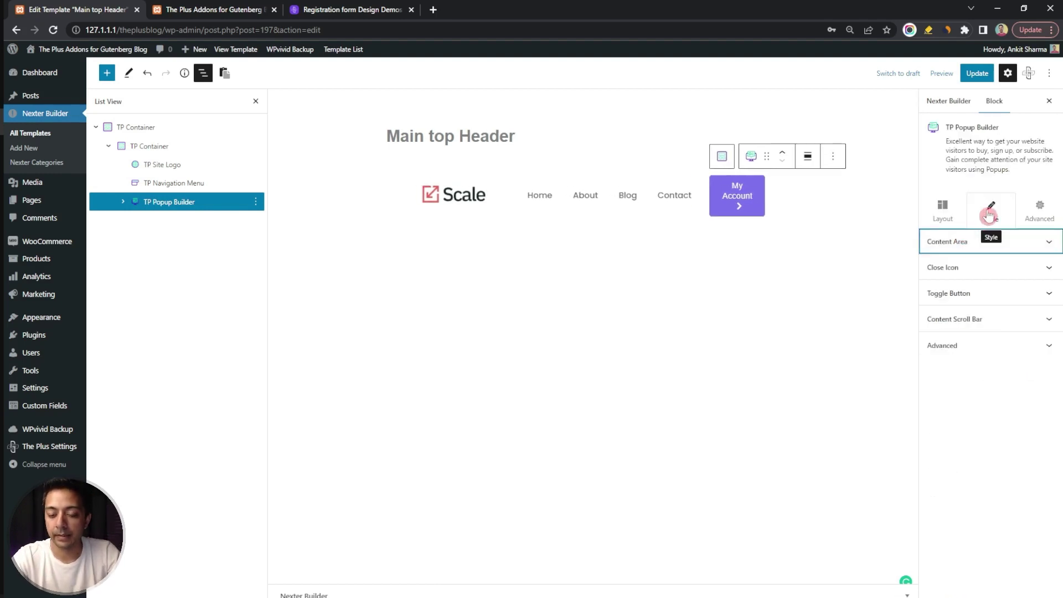
left_click(953, 302)
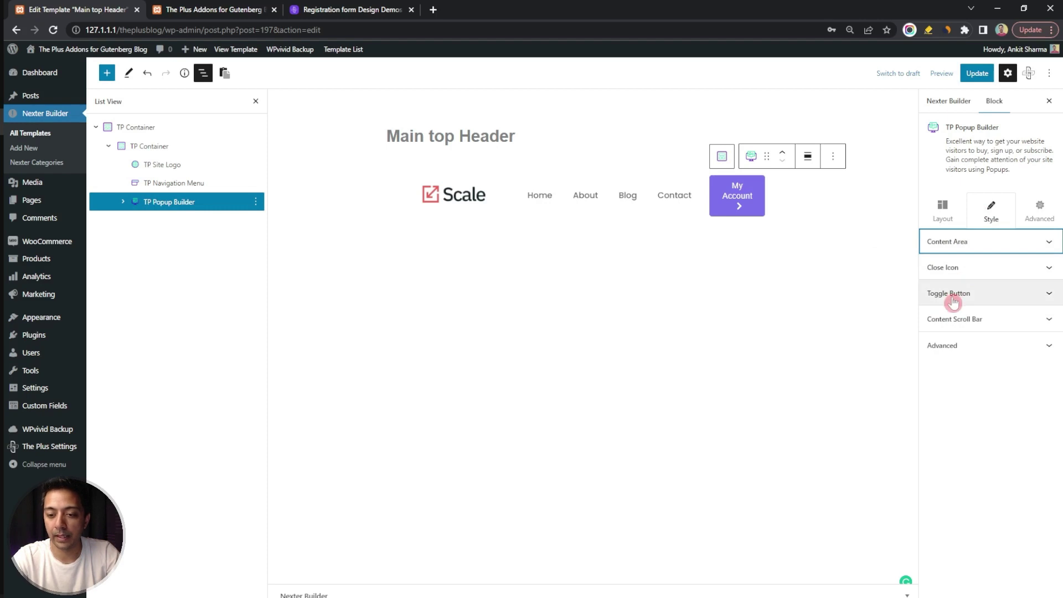
left_click(961, 247)
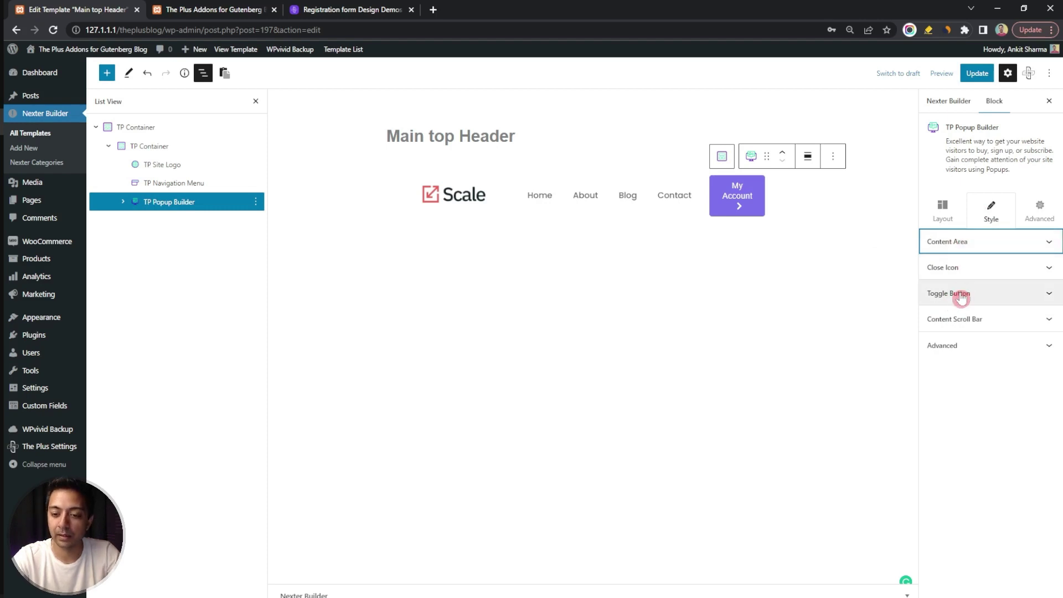
left_click(949, 300)
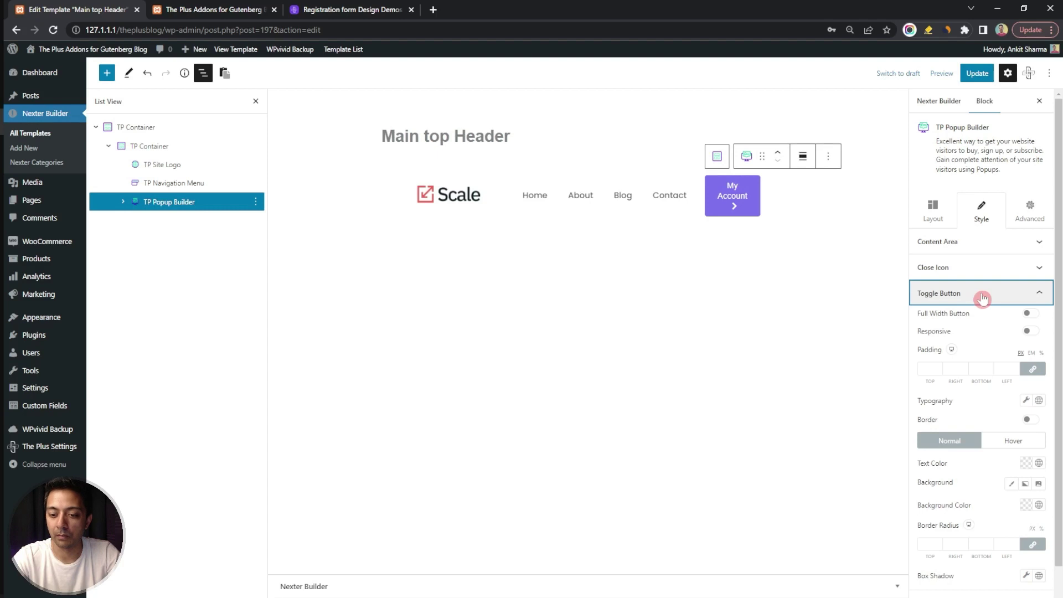
left_click(1027, 506)
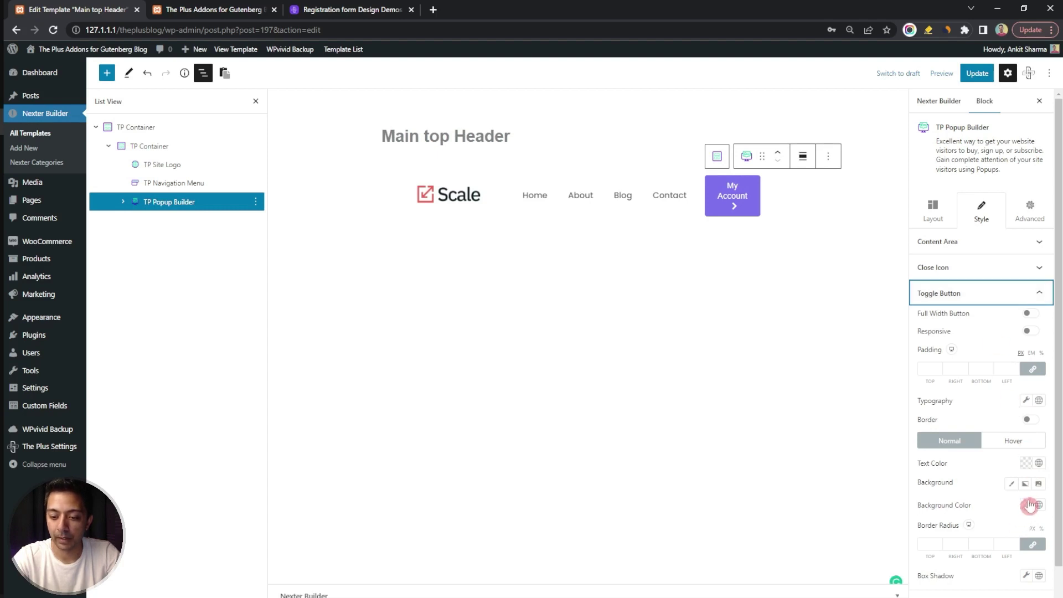
type("DE6A47")
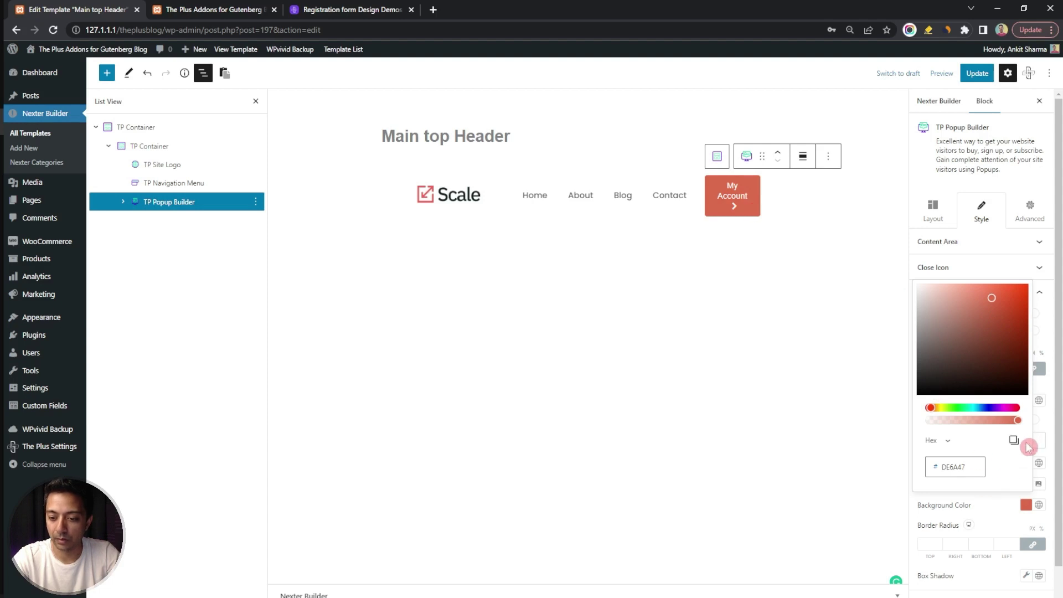
left_click(1047, 425)
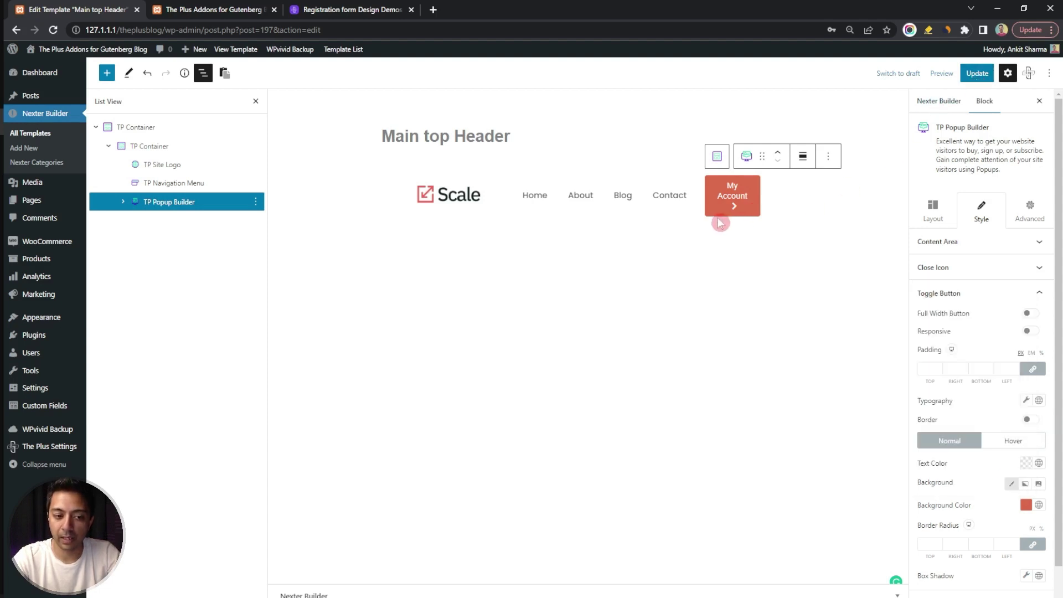
Insert a Login & Signup block inside the "My Account" popup.
left_click(731, 206)
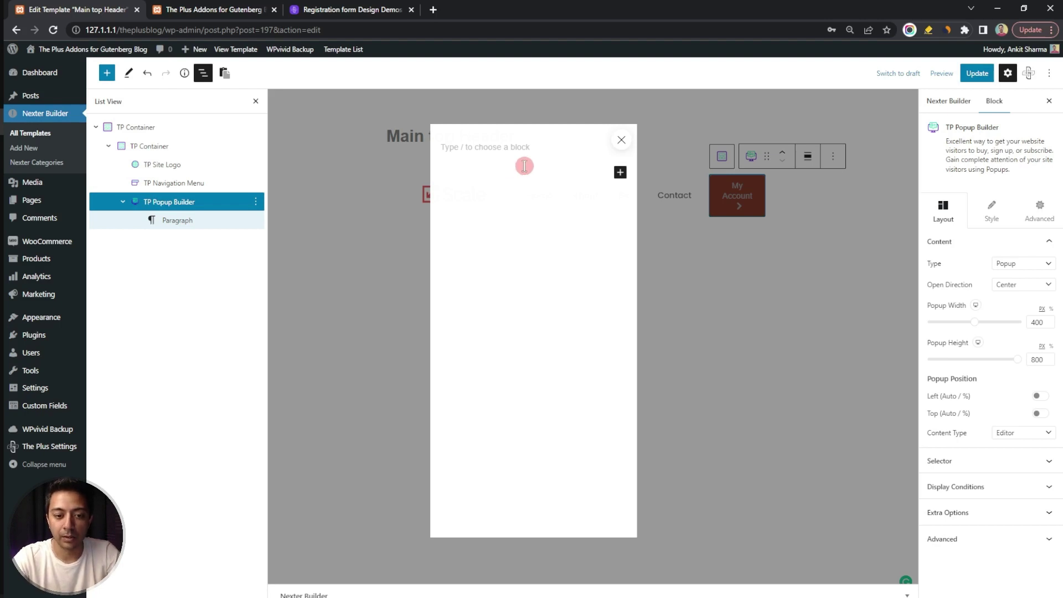
left_click(525, 166)
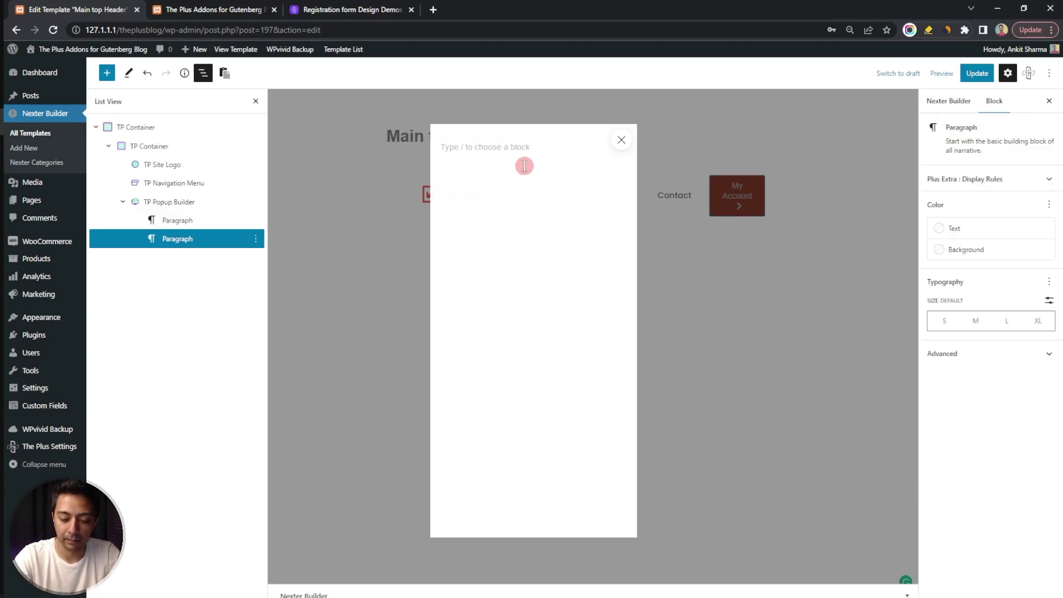
type("/tp login")
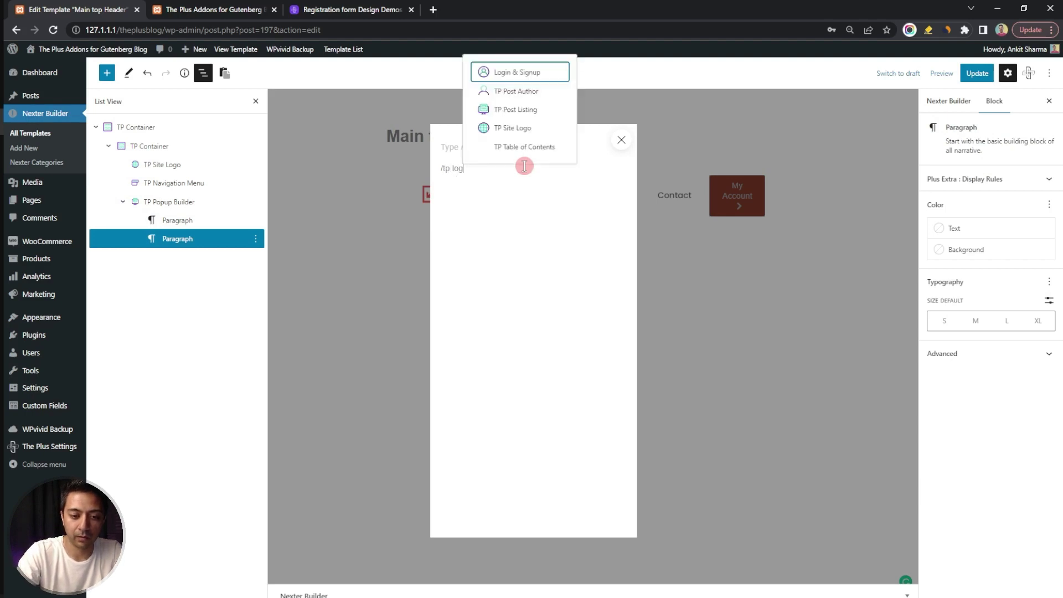
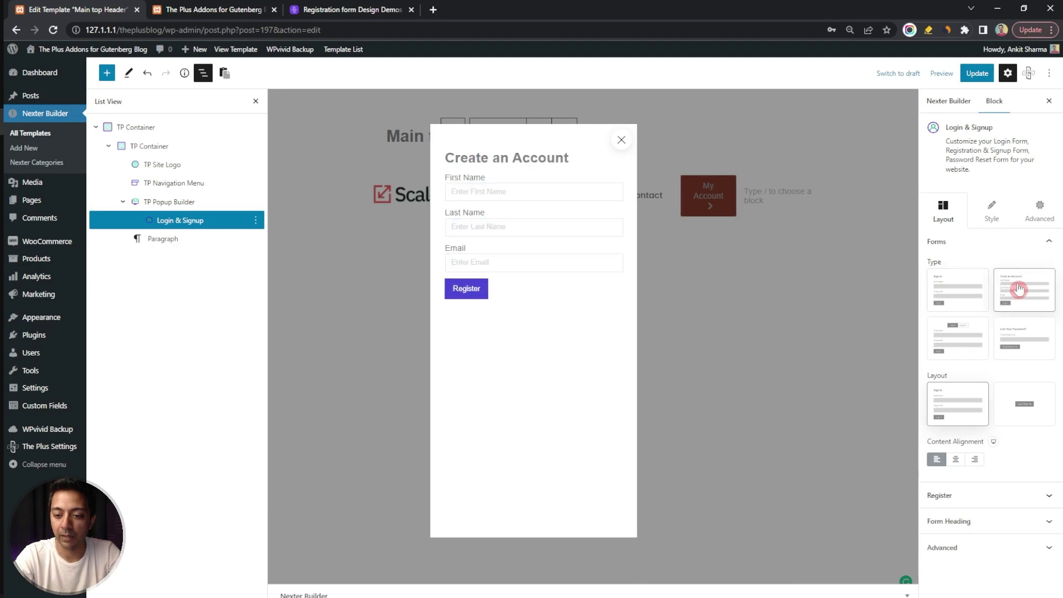
Set the form type to the combined Login and Register layout and check both of its tabs in the popup.
left_click(961, 348)
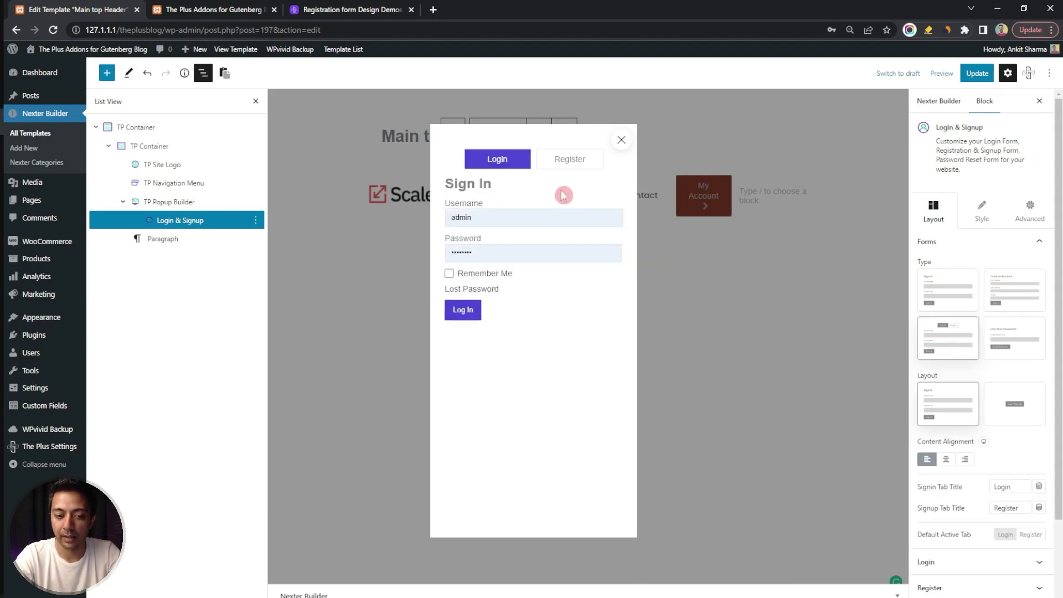
left_click(551, 166)
left_click(505, 165)
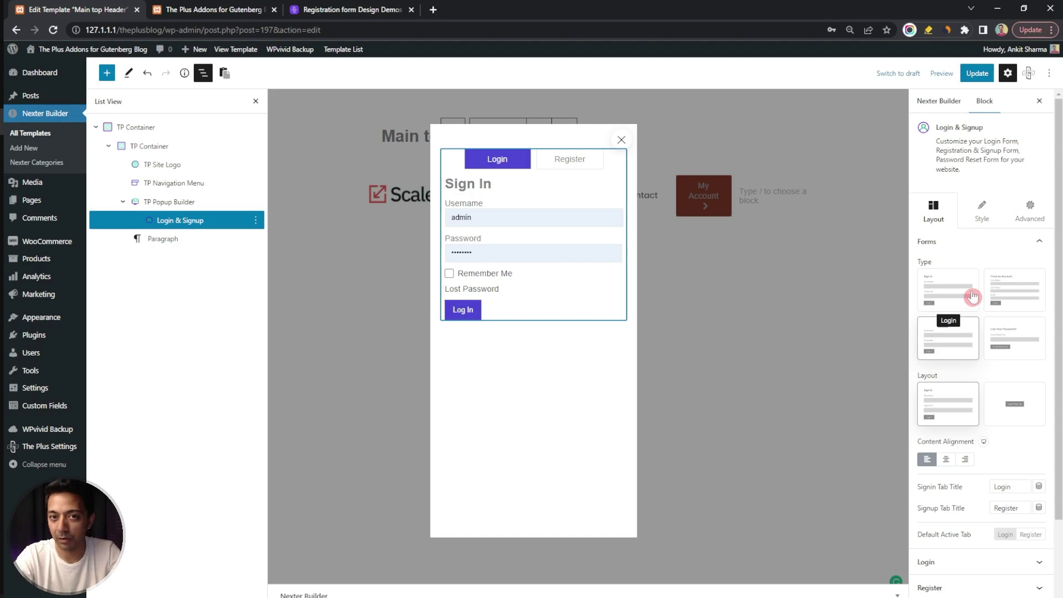
left_click(956, 347)
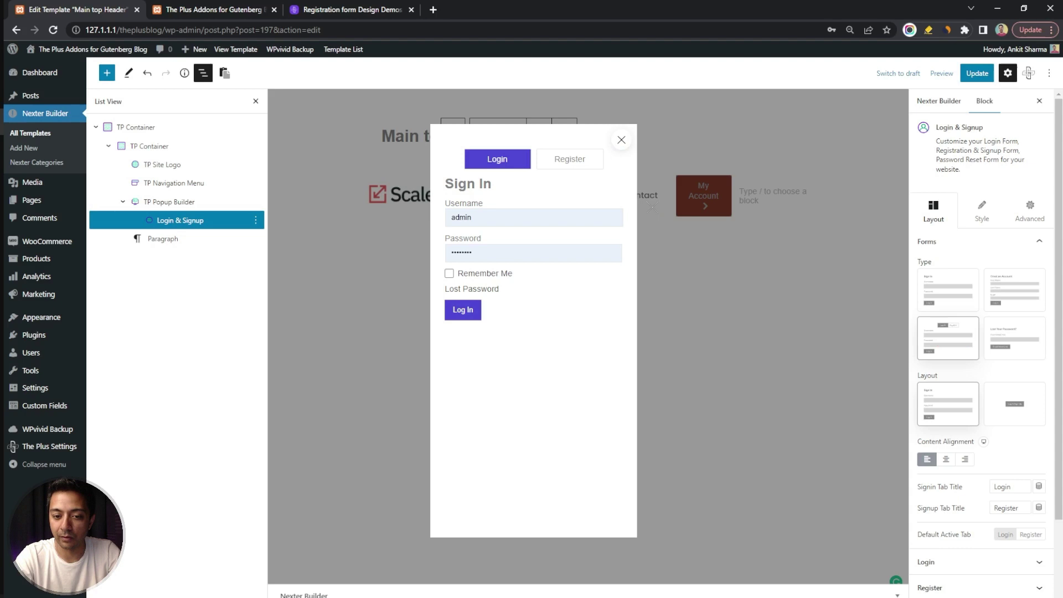
Try center and right content alignment on the form, and return it to left alignment.
left_click(946, 460)
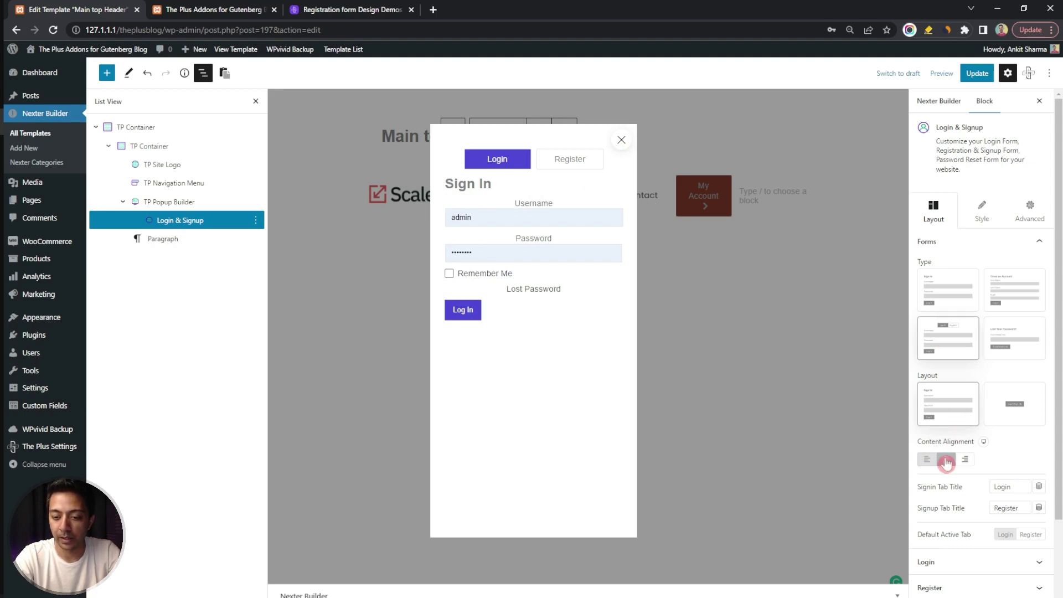
left_click(968, 466)
left_click(928, 459)
Change the form's sign-in tab title to "Sign In" and its sign-up tab title to "Sign Up".
scroll(925, 421, "down", 2)
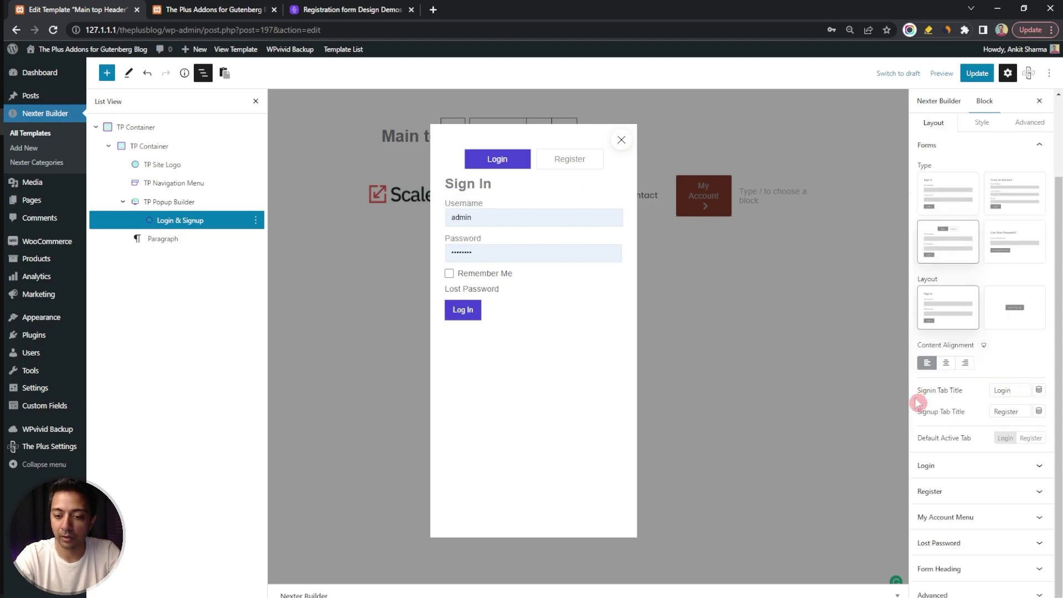
double_click(1004, 390)
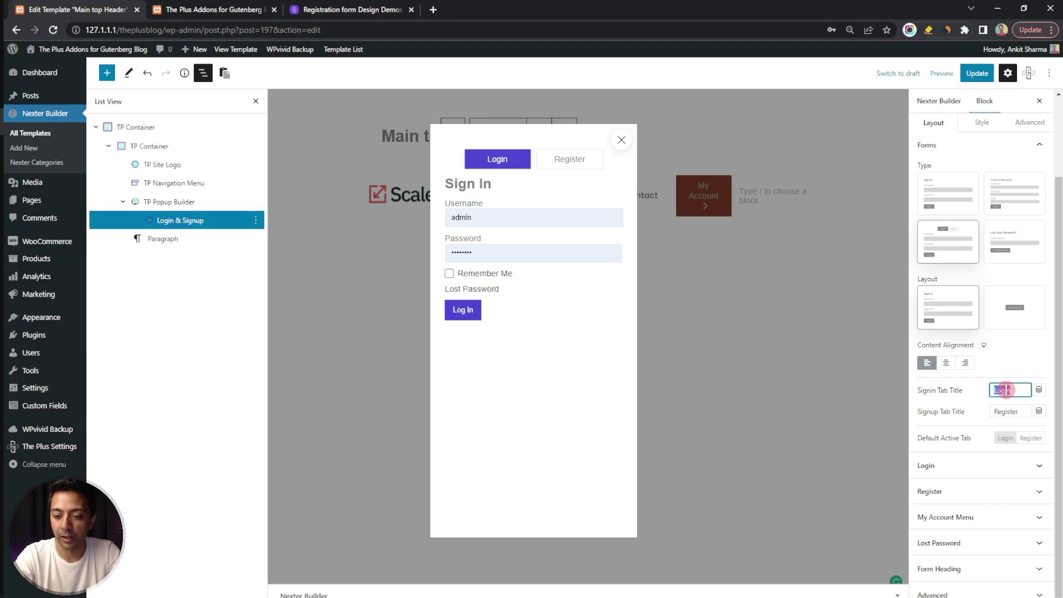
type("Sign In")
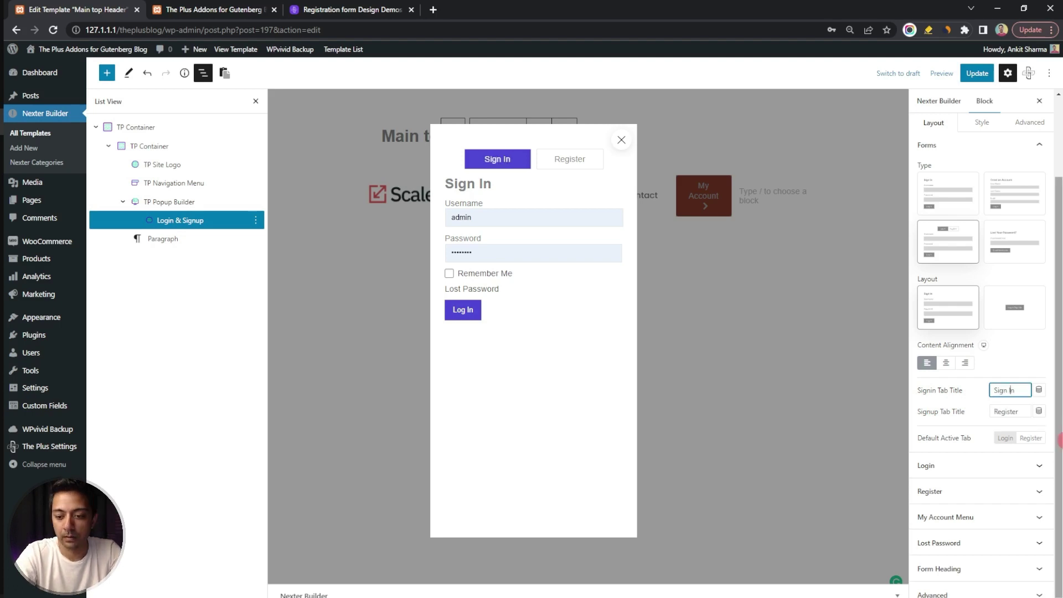
left_click(1061, 441)
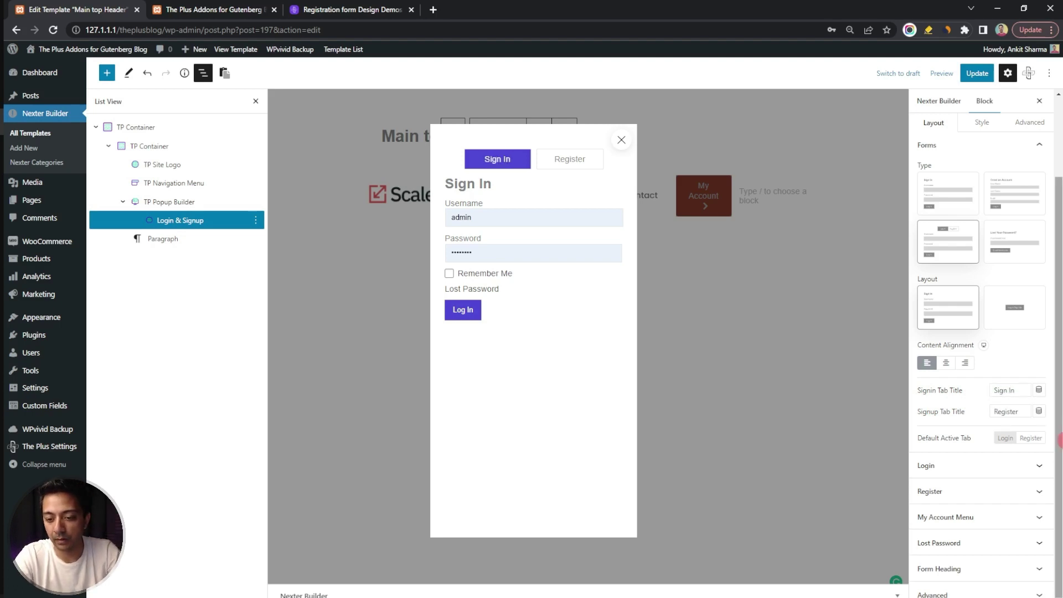
double_click(999, 412)
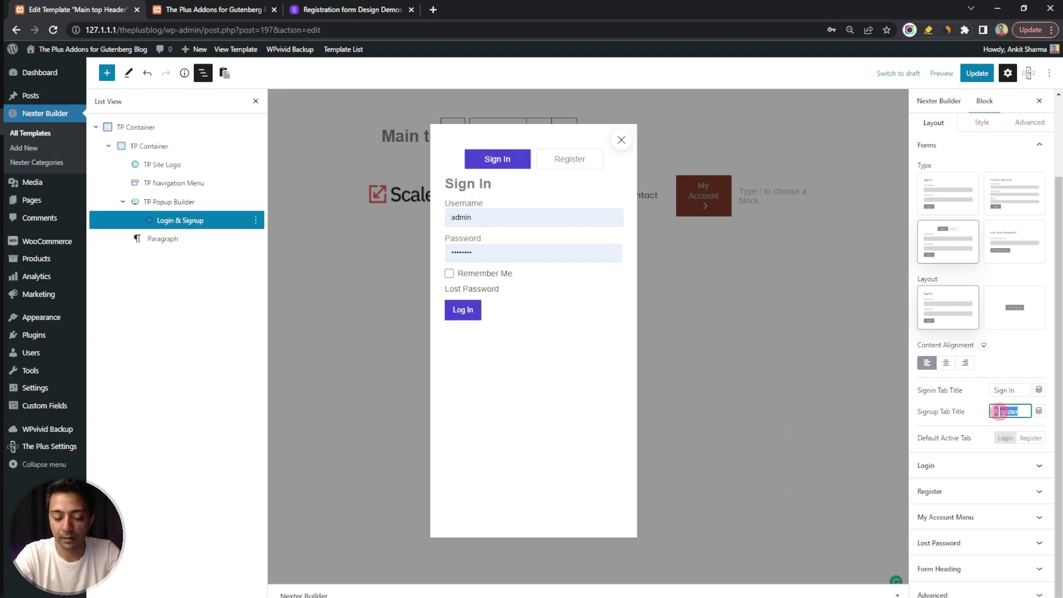
type("Sign Up")
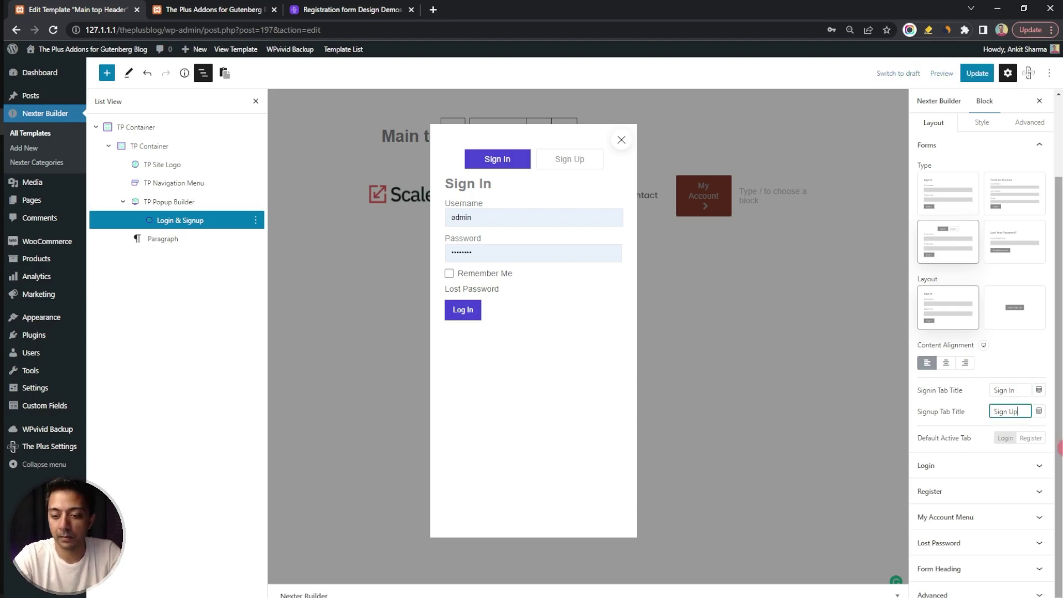
left_click(928, 447)
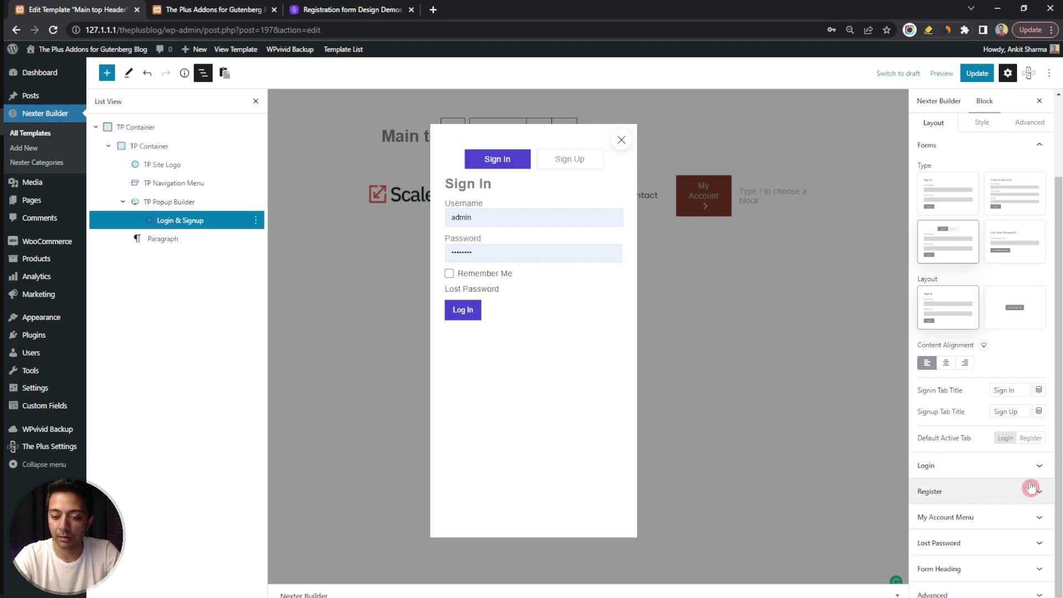
Review the form fields and action settings of the Login form.
left_click(1041, 466)
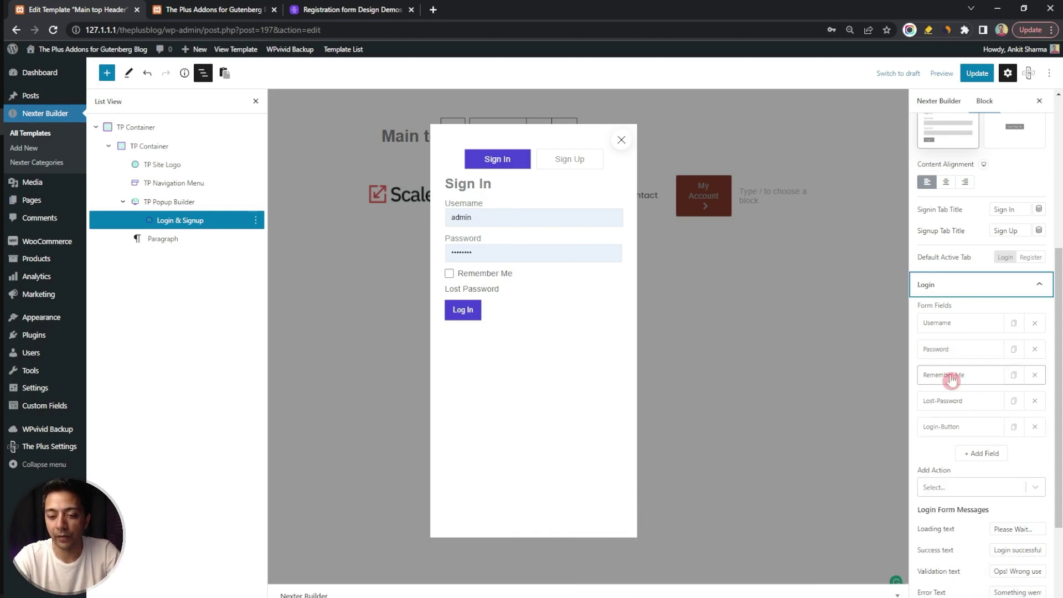
left_click(956, 285)
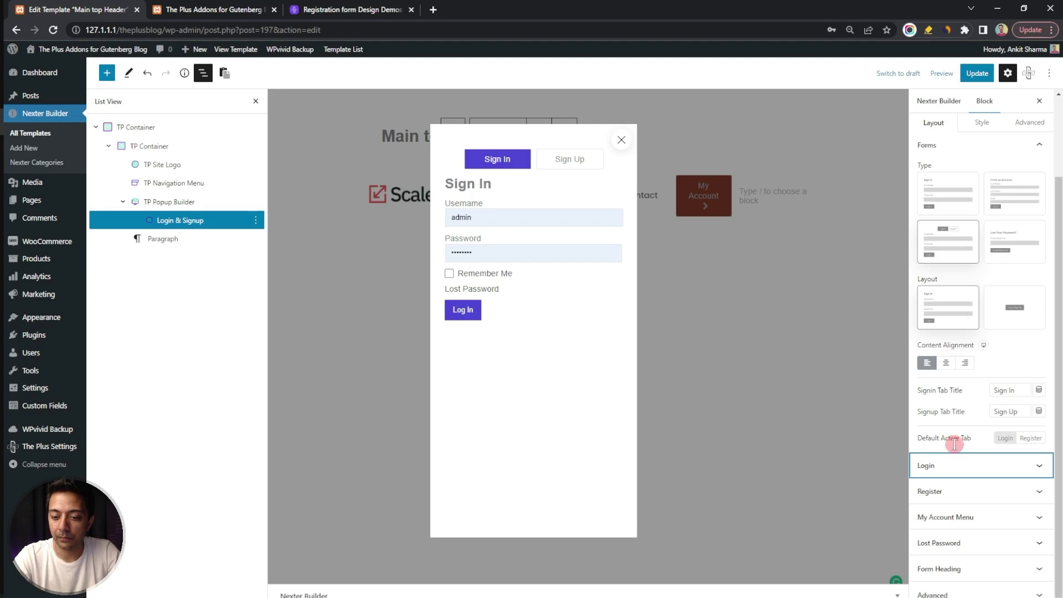
Add a new Terms & Conditions field to the Register form while previewing its Sign Up tab.
left_click(983, 492)
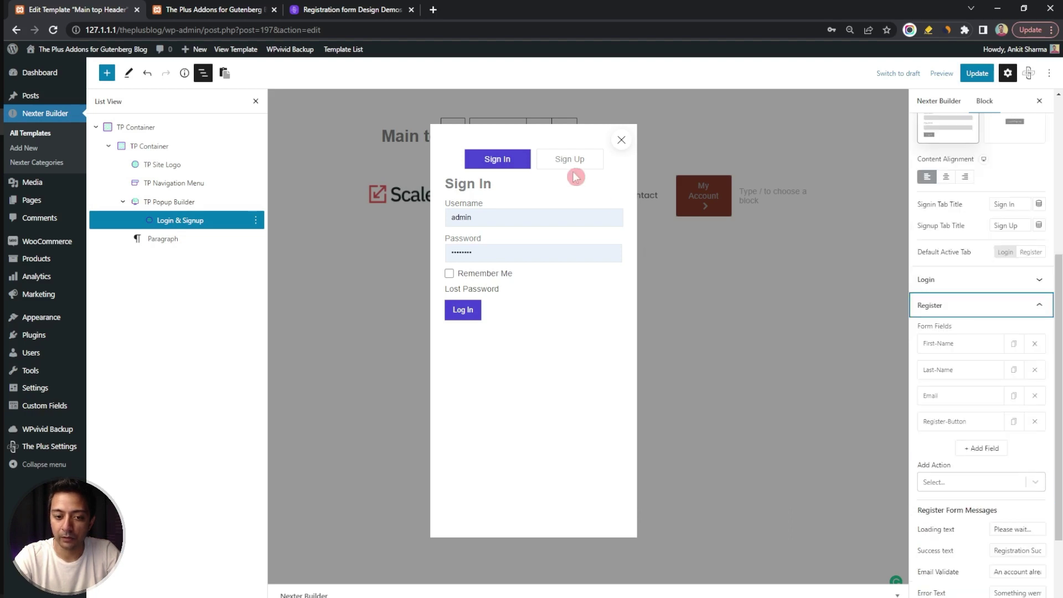
left_click(558, 161)
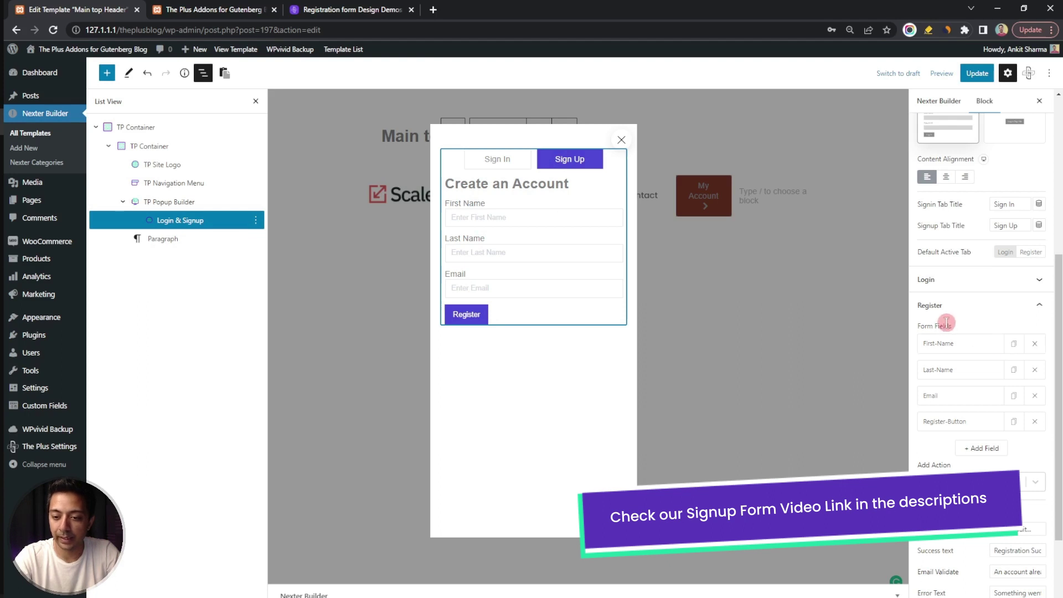
left_click(982, 448)
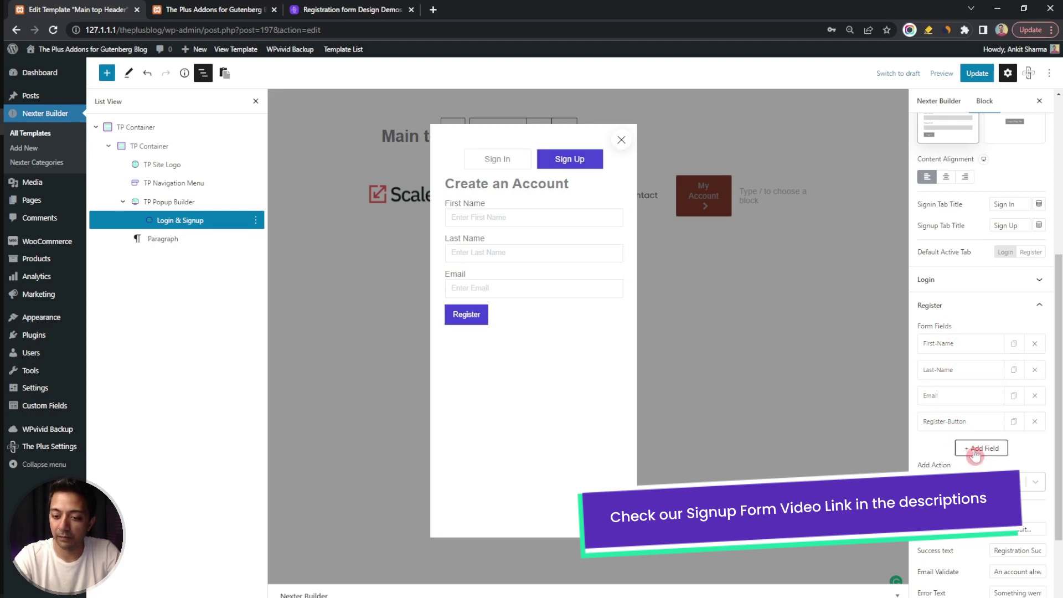
left_click(977, 449)
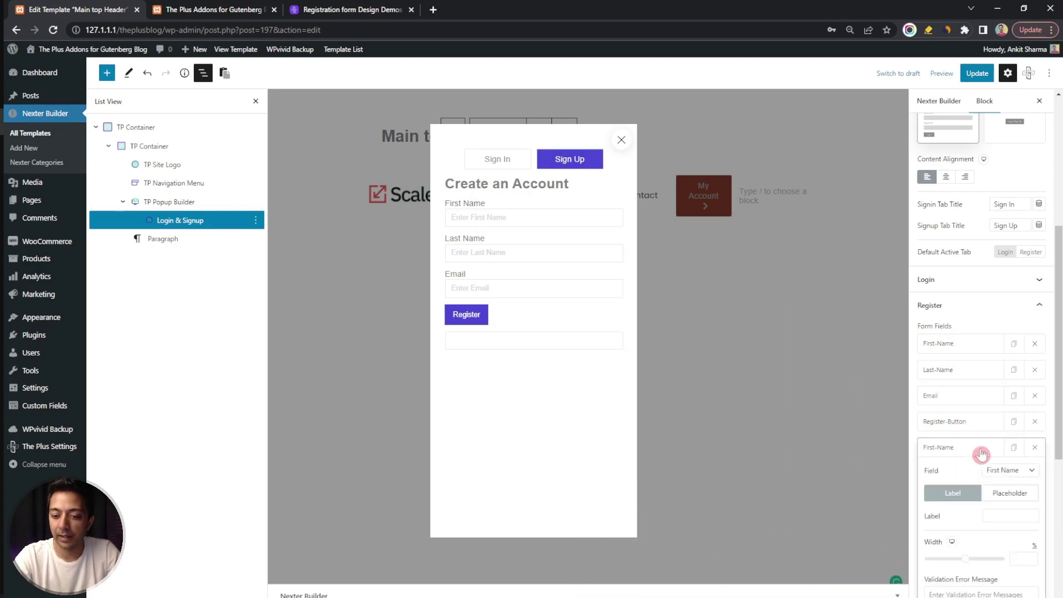
left_click(1027, 478)
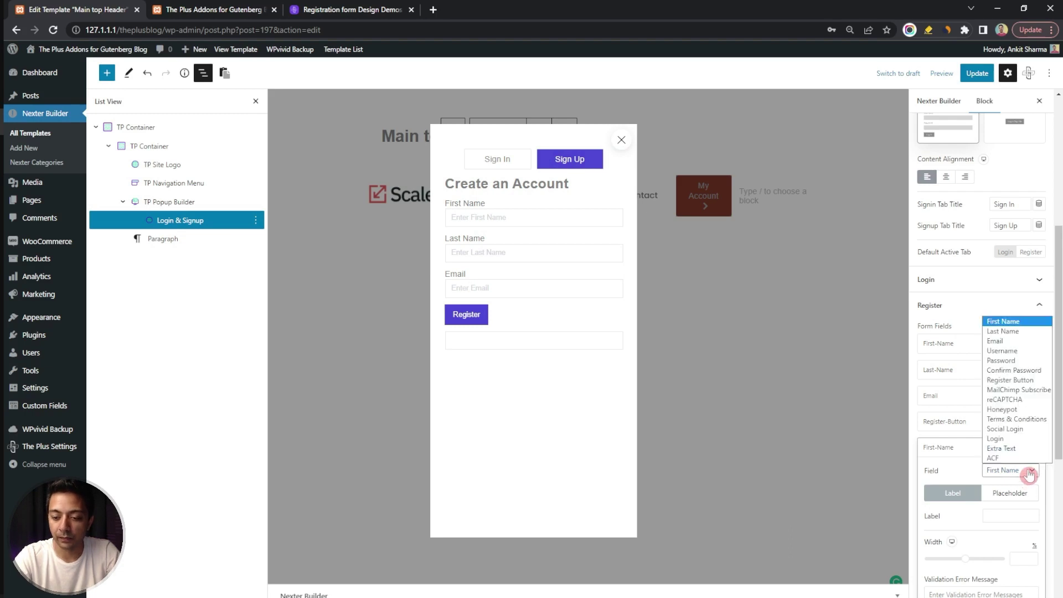
left_click(1022, 421)
left_click(556, 418)
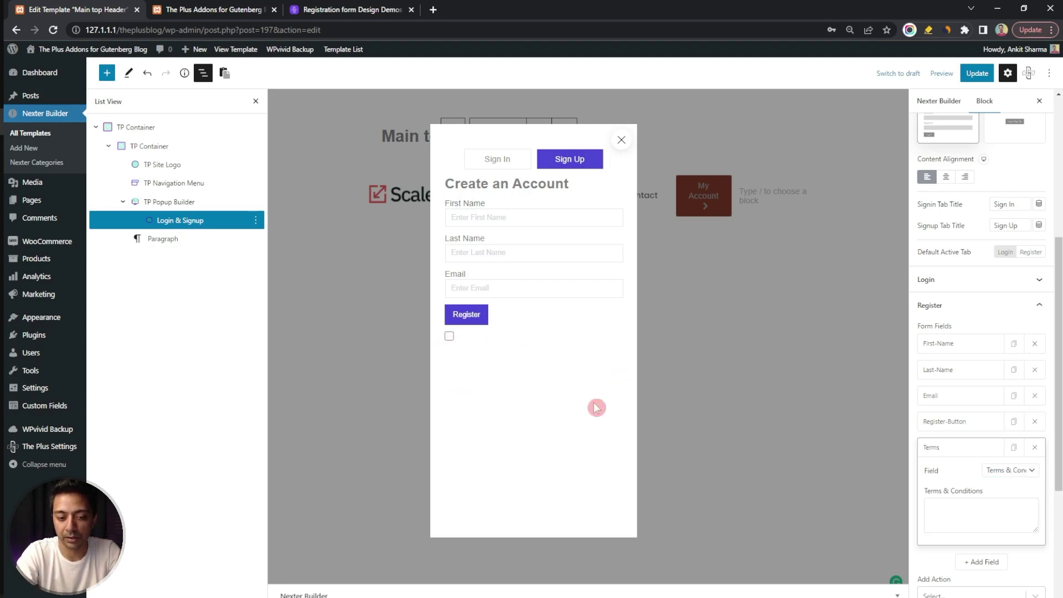
Set the terms field's text to "I Agree with all the terms" and move the field above the Register button.
left_click(997, 505)
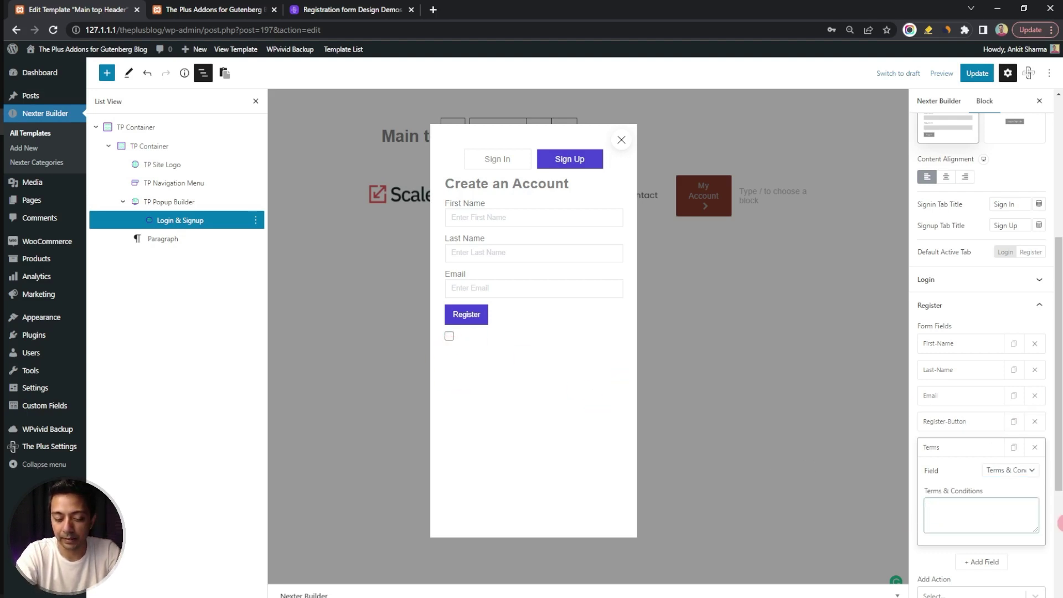
type("I Agree with all the terms")
left_click(966, 451)
left_click_drag(966, 450, 964, 421)
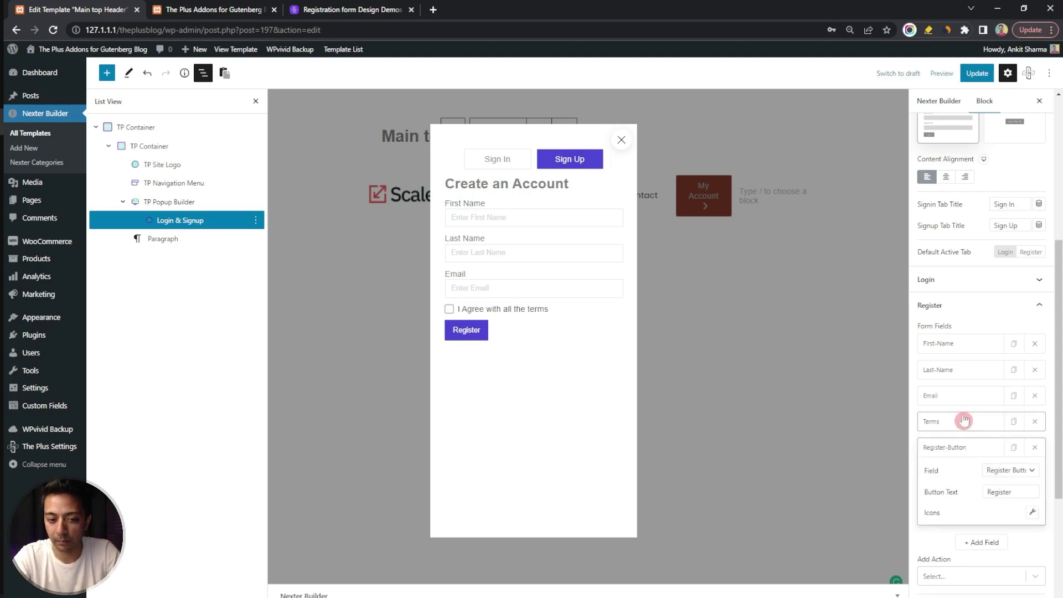
Add the Send Email action to the Register form and enlarge the email message box to review its text.
scroll(963, 421, "down", 2)
left_click(961, 378)
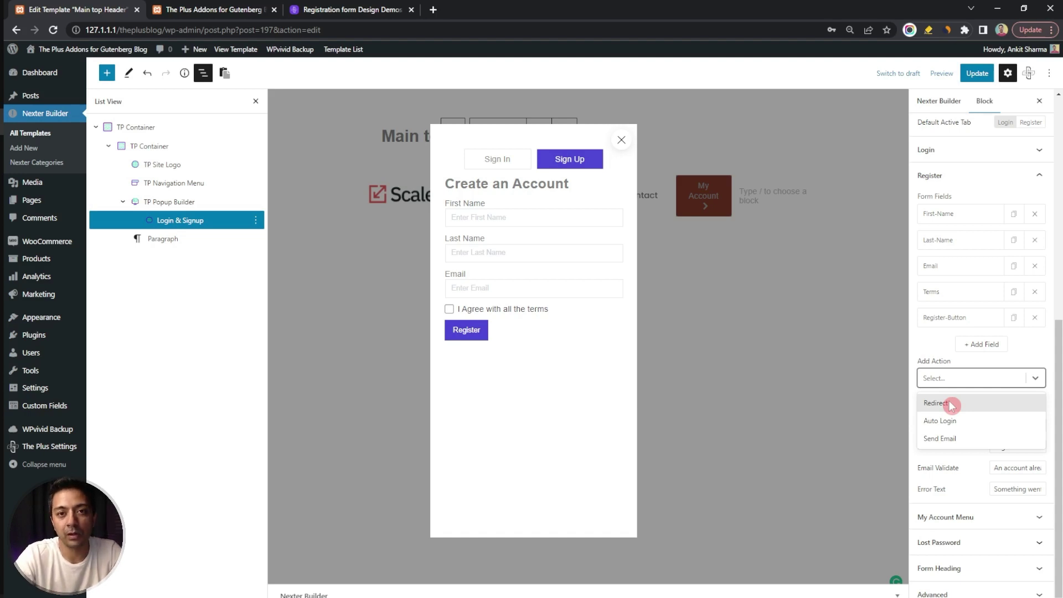
left_click(979, 441)
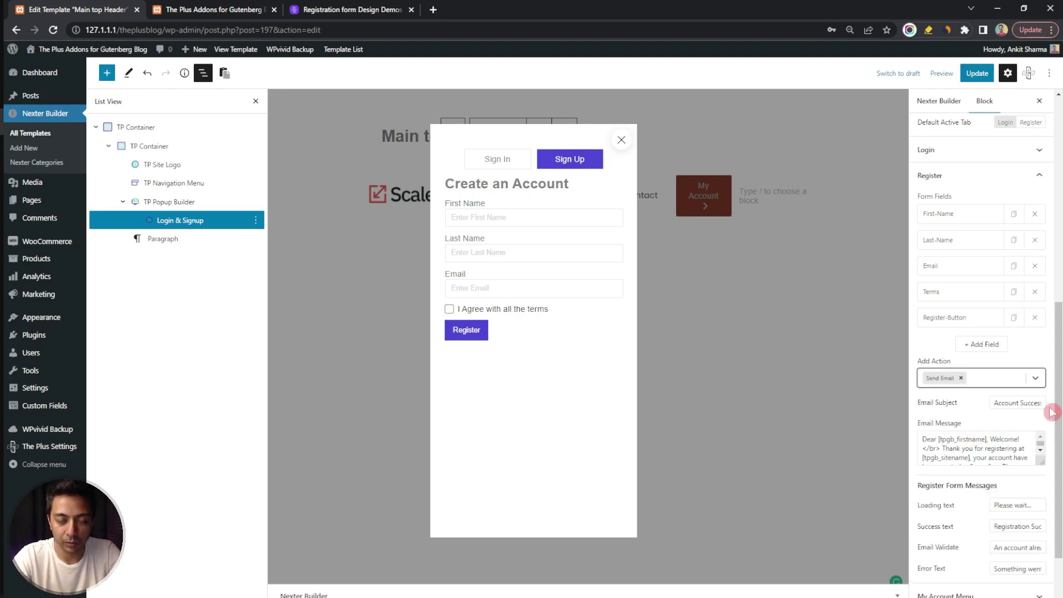
double_click(1005, 402)
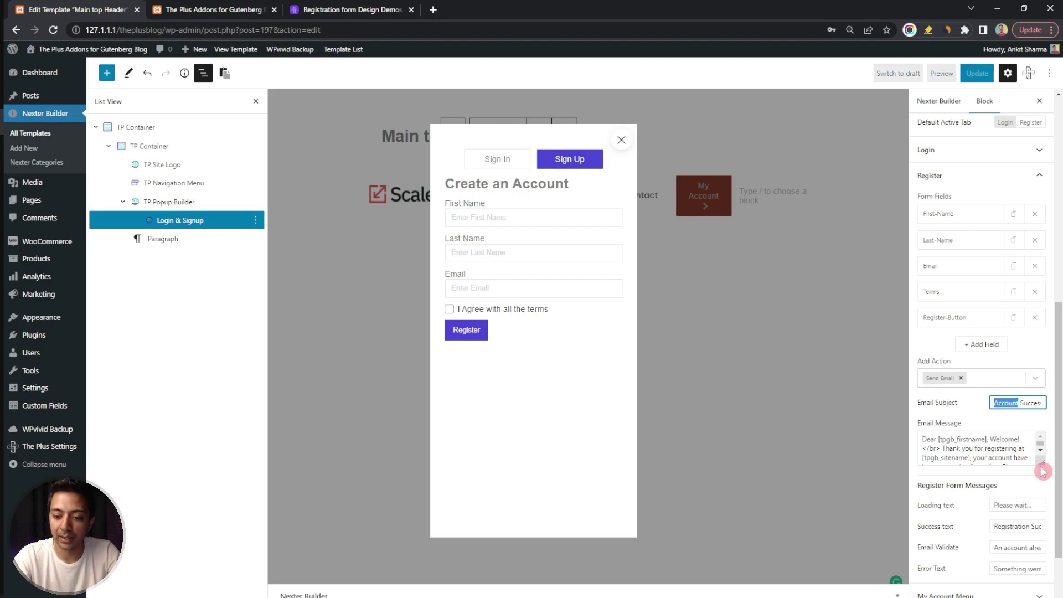
left_click_drag(1044, 471, 1036, 559)
left_click(1032, 510)
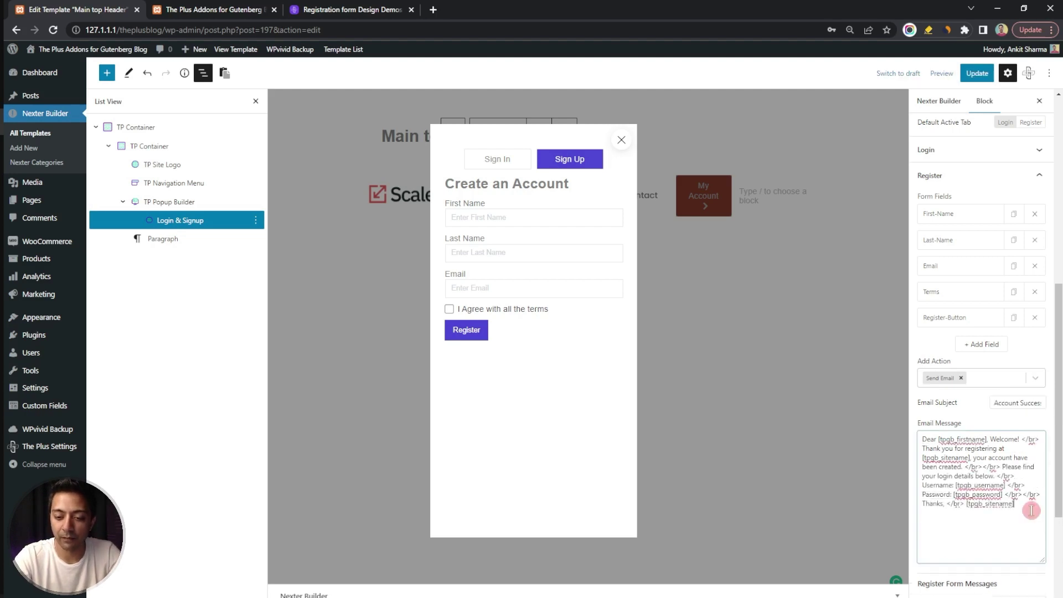
Add the Redirect and Auto Login actions to the Register form.
scroll(1032, 510, "down", 3)
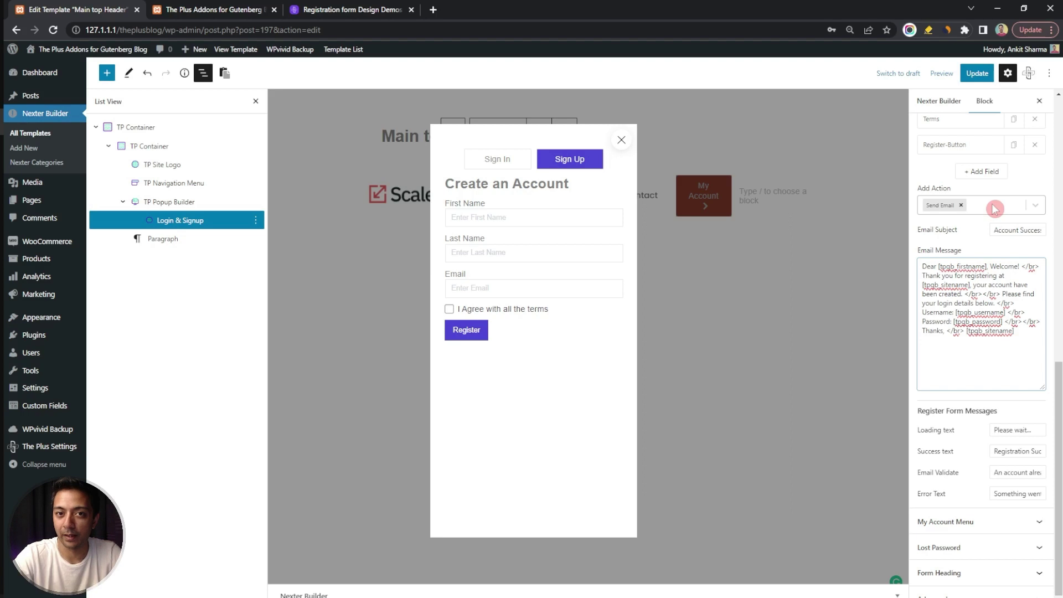
left_click(995, 208)
left_click(996, 230)
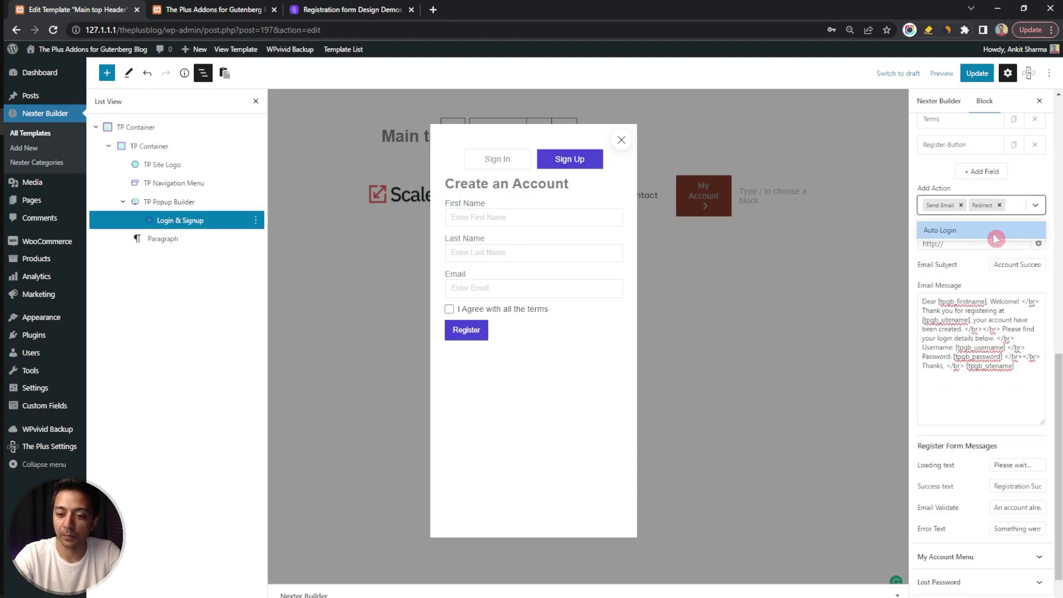
left_click(995, 238)
Examine the My Account Menu and Lost Password settings, and display the Sign In form in the popup.
scroll(961, 515, "down", 2)
left_click(1004, 516)
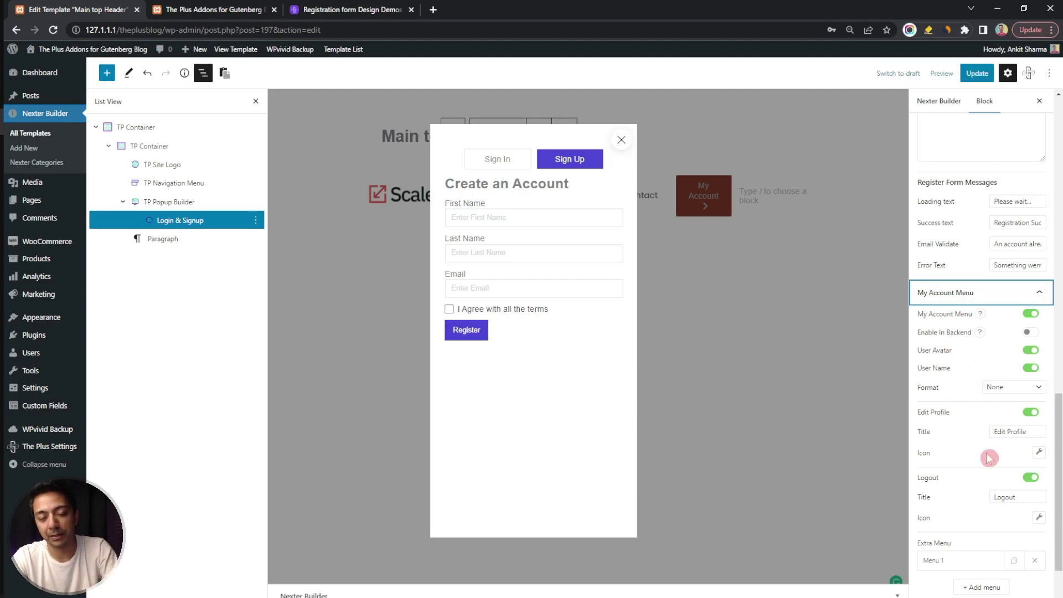
scroll(990, 360, "down", 1)
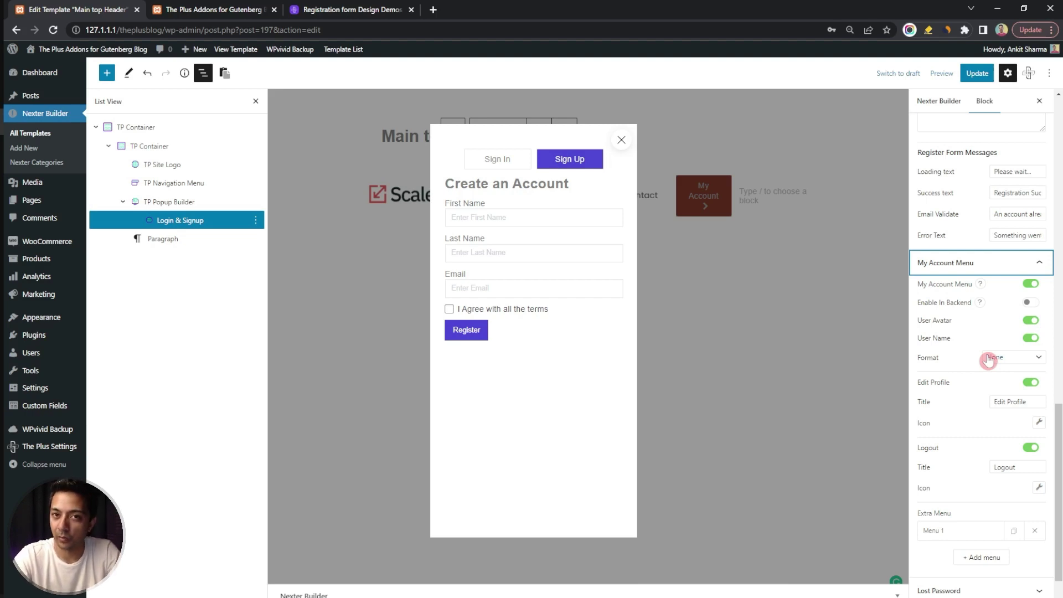
left_click(997, 590)
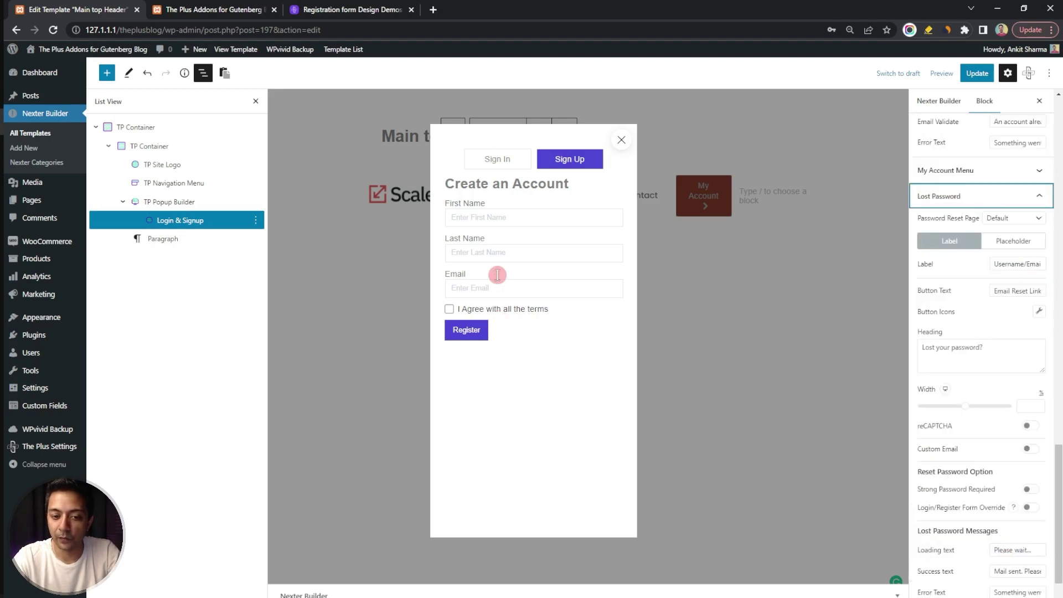
left_click(513, 168)
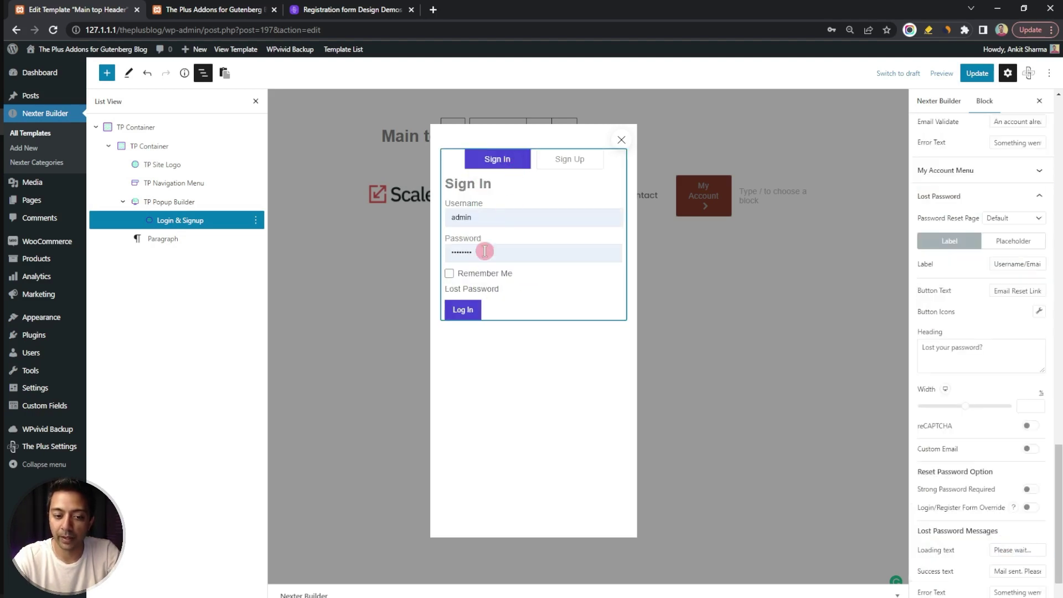
Examine the popup's Lost Password and Sign Up forms and the Login & Signup block's style options.
left_click(475, 288)
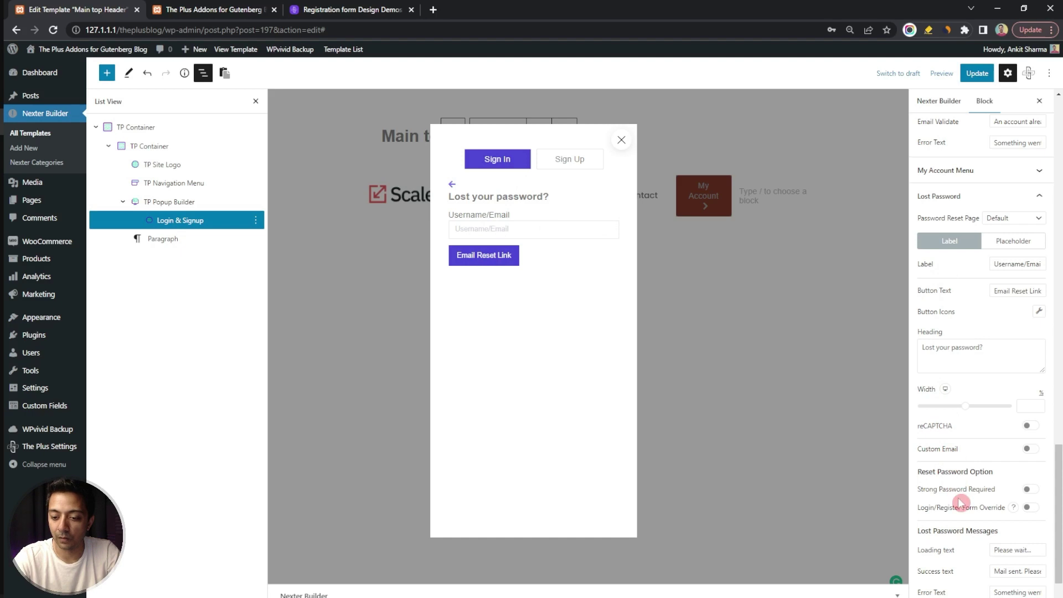
scroll(959, 557, "down", 1)
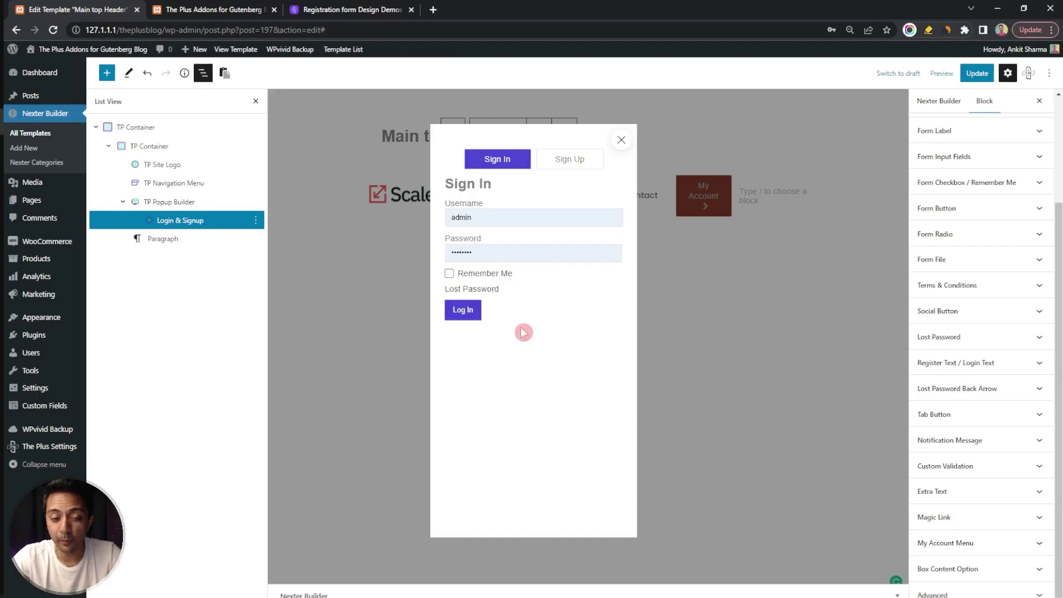
left_click(572, 165)
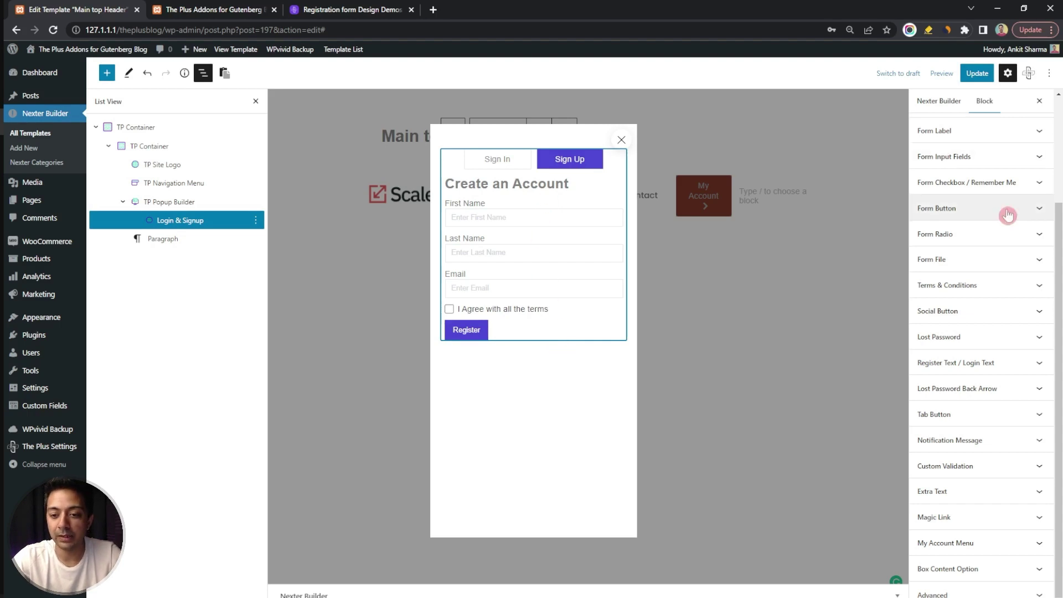
scroll(1006, 214, "up", 3)
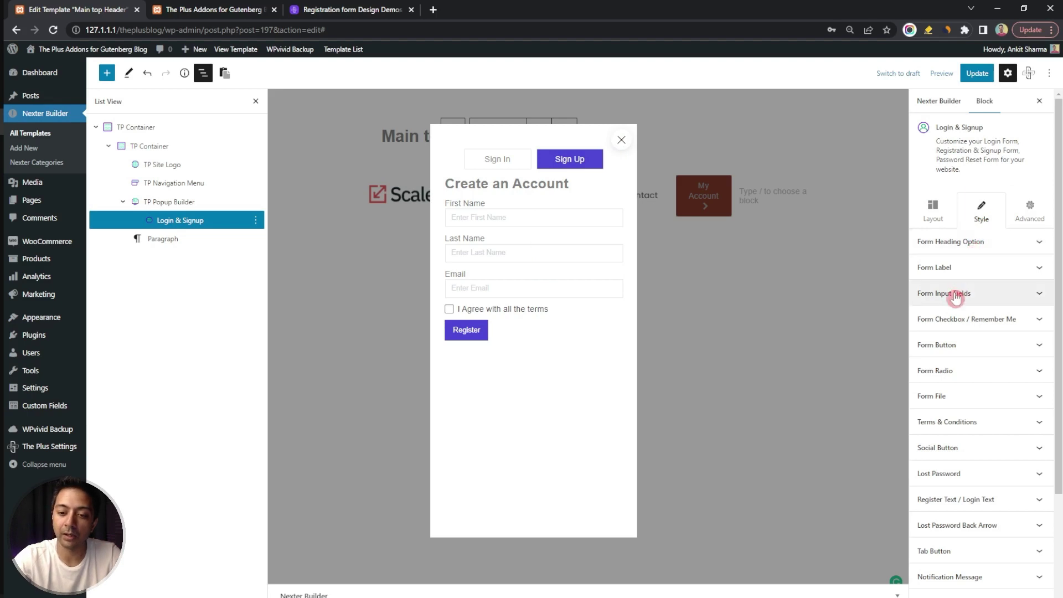
scroll(942, 351, "down", 3)
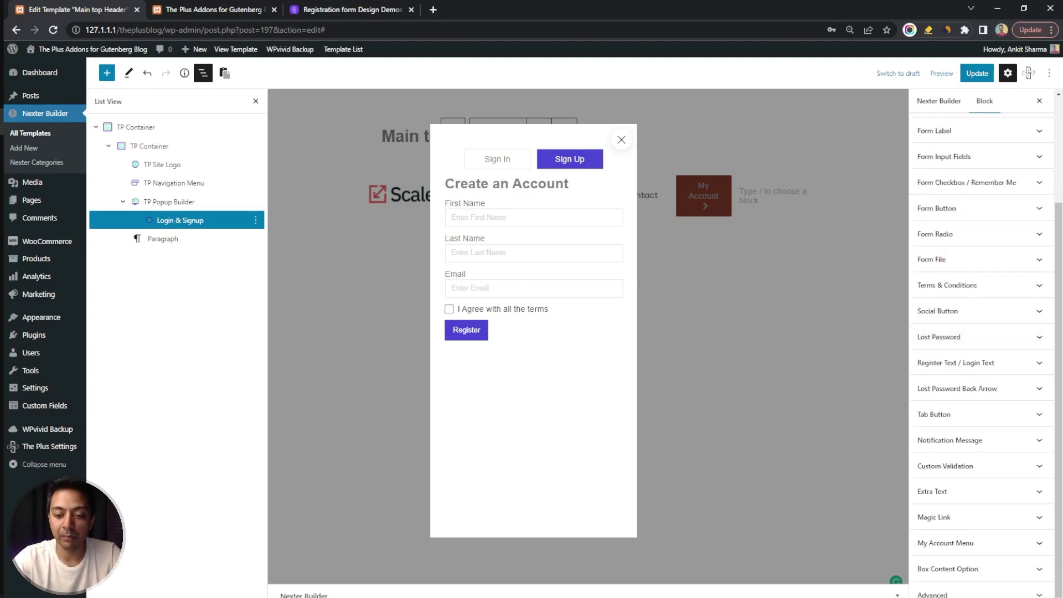
left_click(502, 158)
left_click(962, 201)
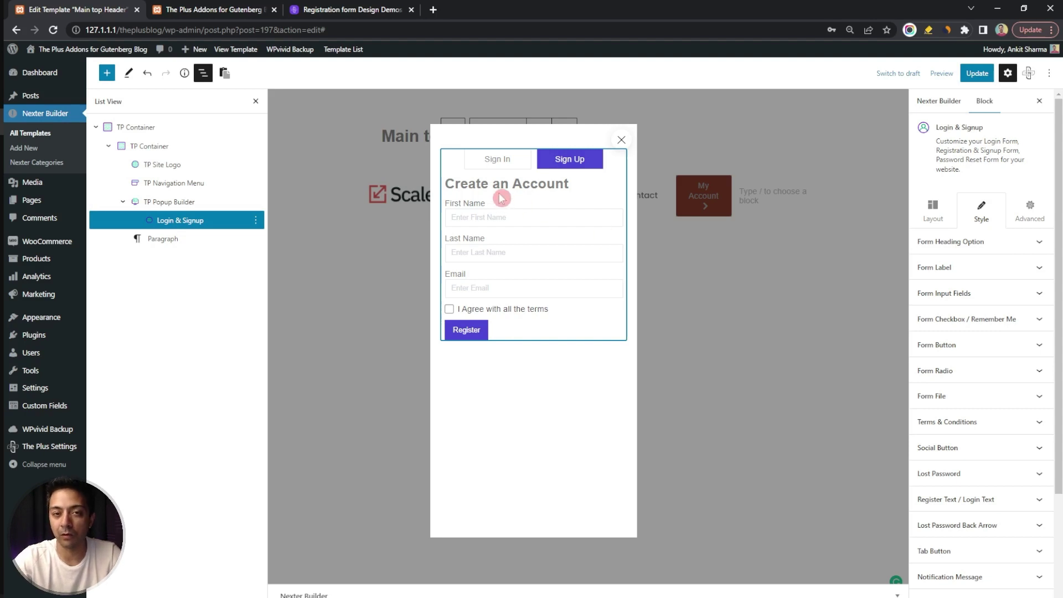
Copy the registration form demo's page design from theplusblocks.com and paste it into the Main top Header template.
left_click(365, 5)
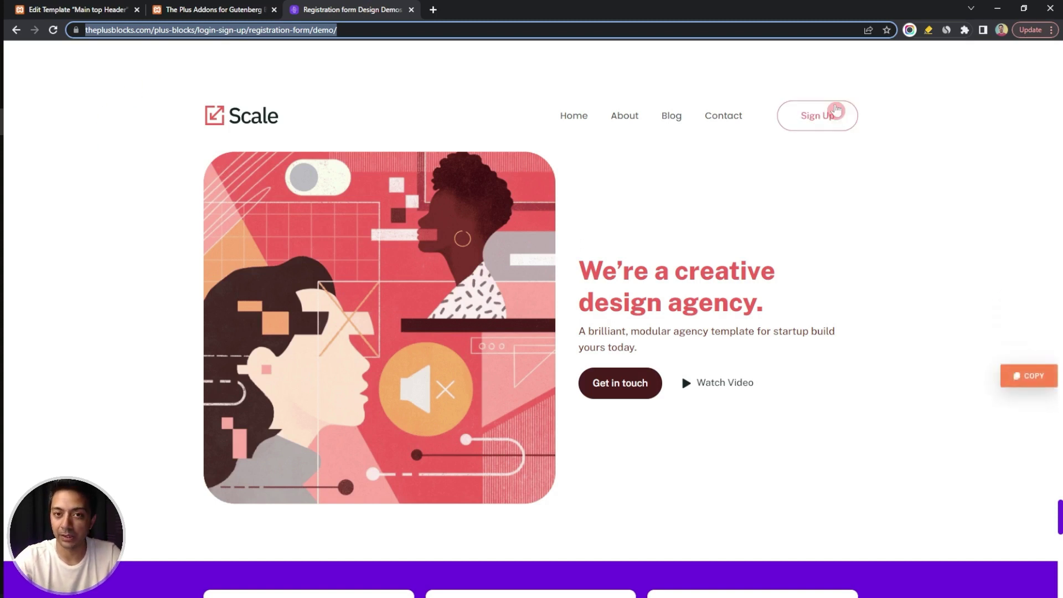
left_click(1029, 381)
left_click(100, 9)
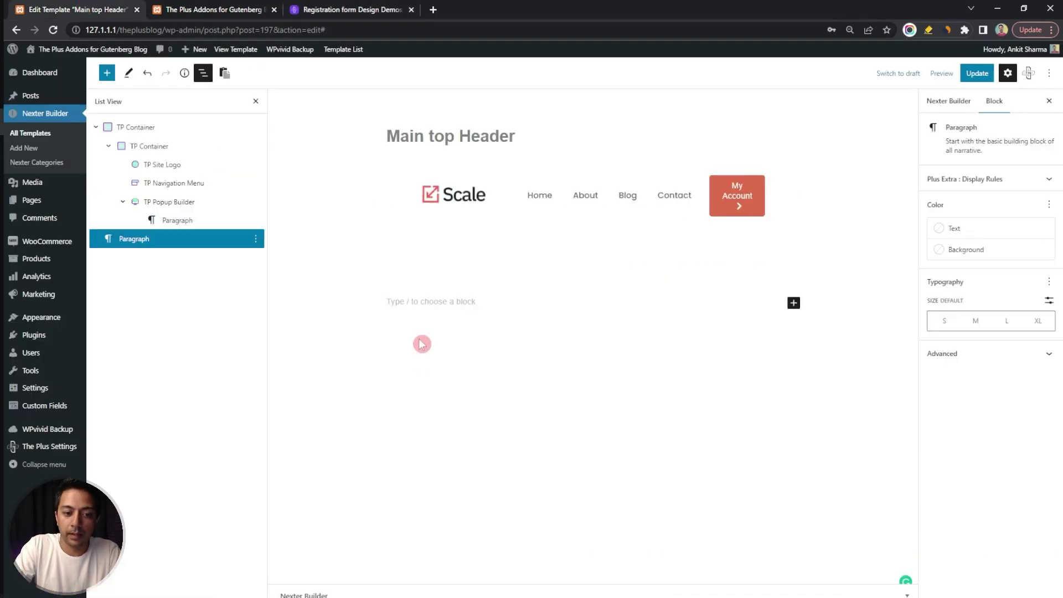
left_click(226, 72)
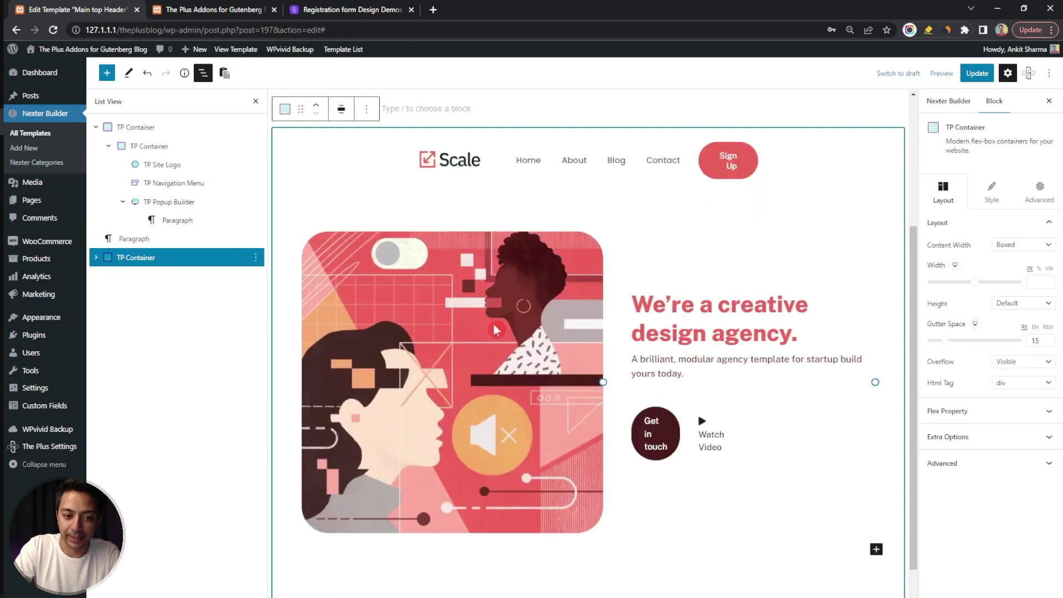
Copy the Login & Signup block from the pasted design's Sign Up popup and delete the pasted outer TP Container.
left_click(734, 163)
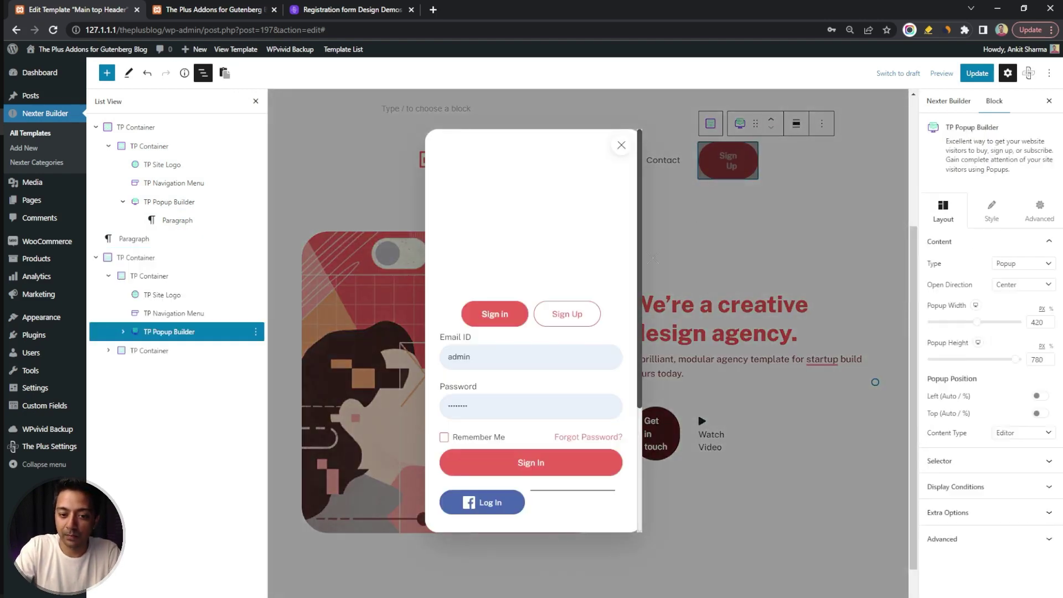
left_click(620, 335)
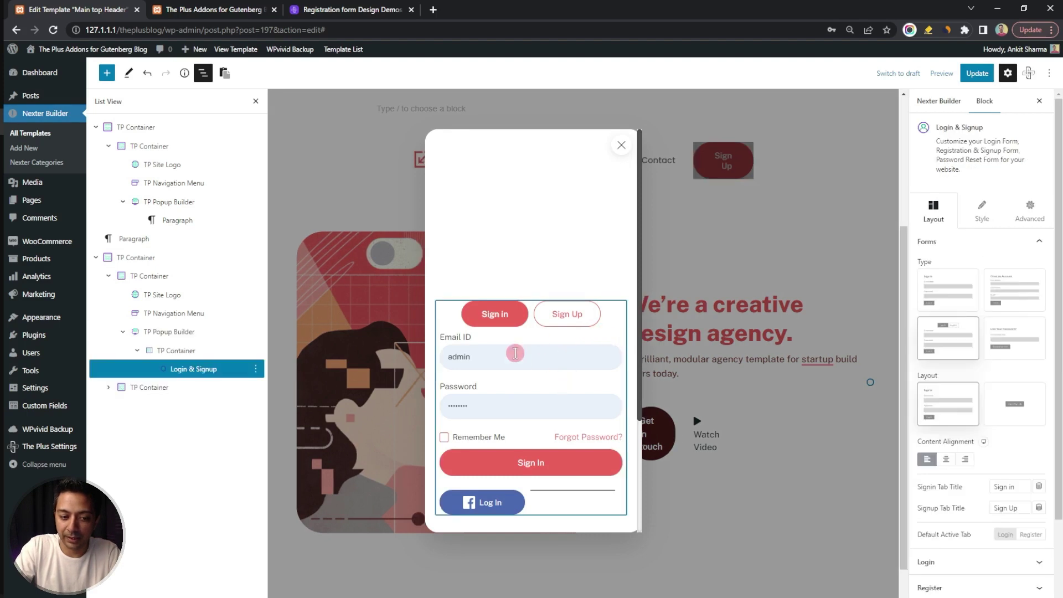
key("ctrl+c")
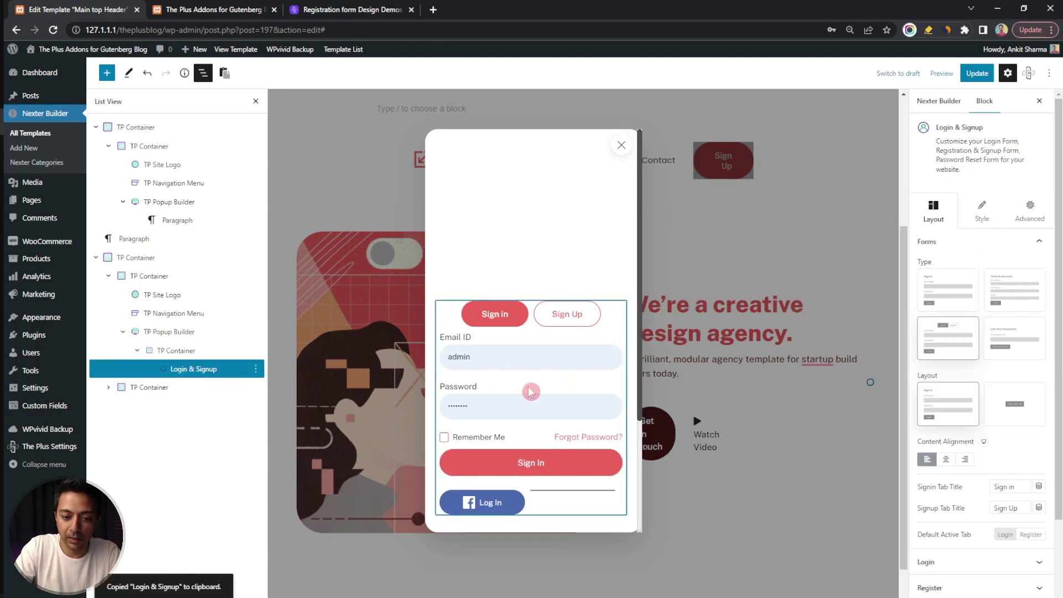
left_click(631, 148)
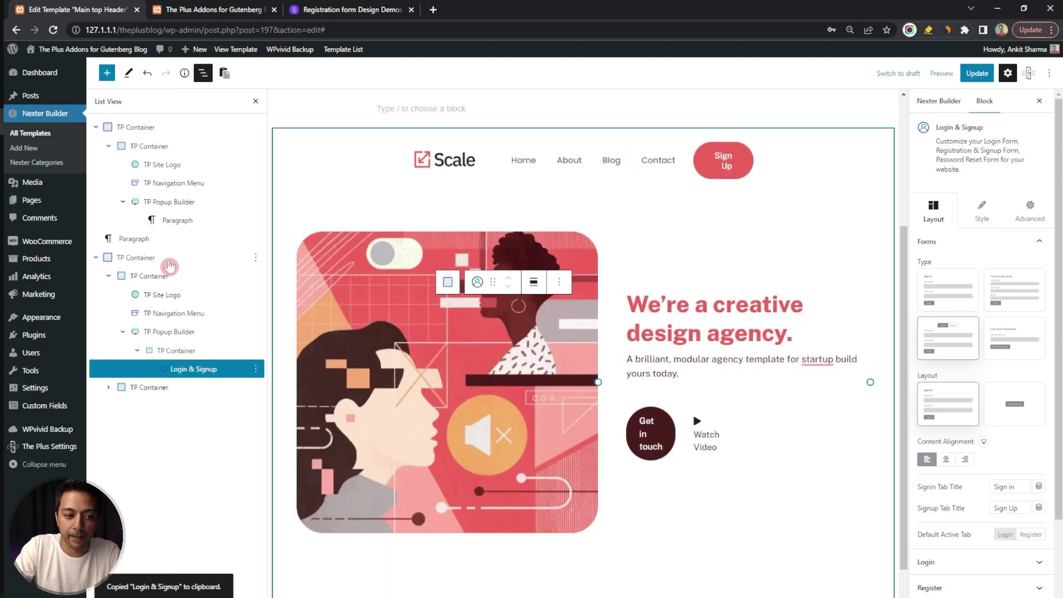
left_click(150, 262)
key("Delete")
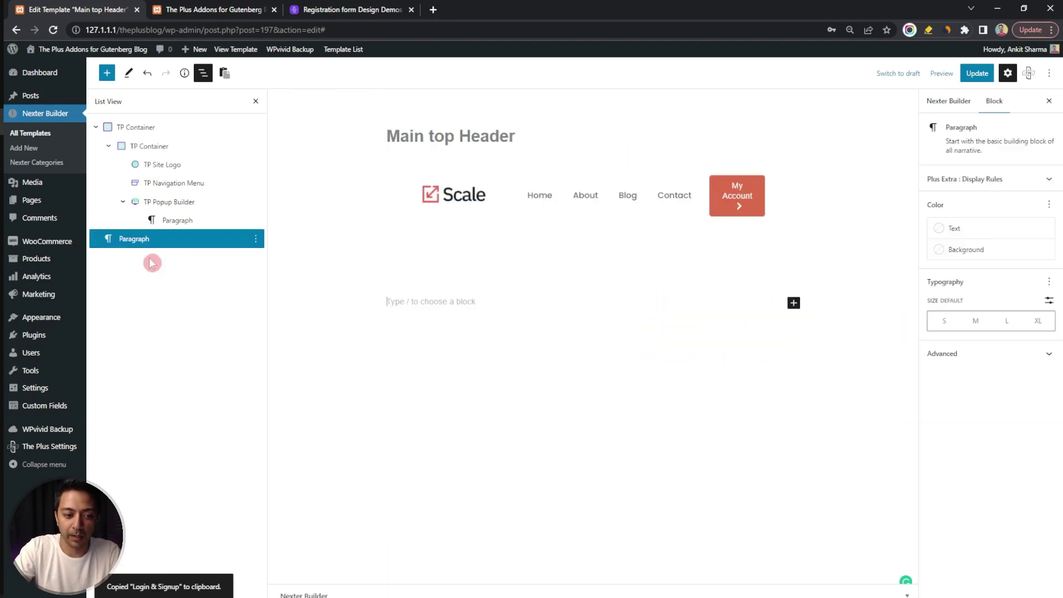
Paste the copied Login & Signup block into the empty My Account popup and check its Sign In and Sign Up forms.
left_click(161, 221)
left_click(738, 200)
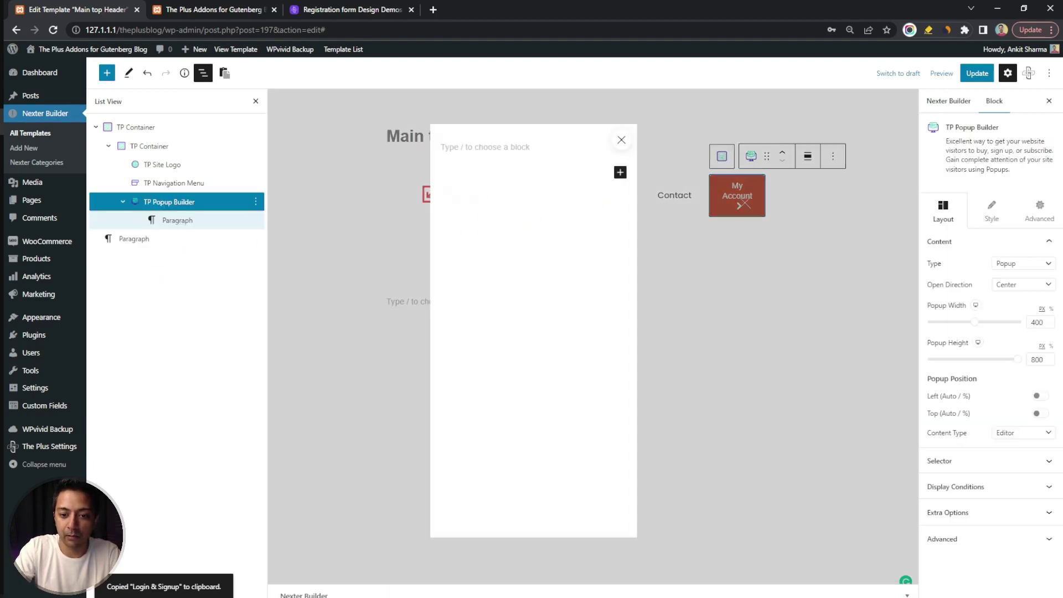
left_click(493, 152)
key("ctrl+v")
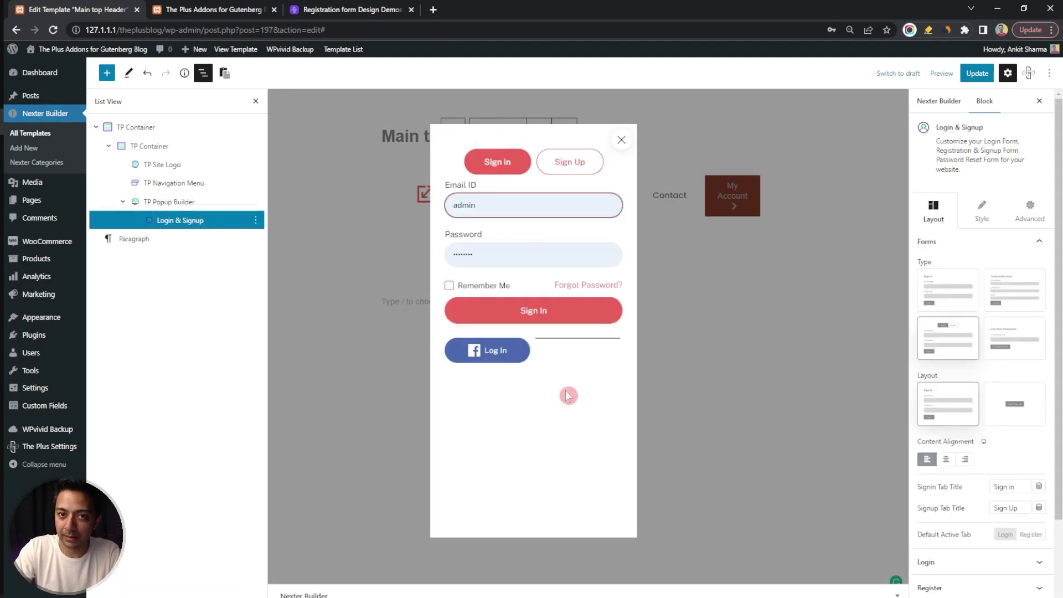
left_click(568, 164)
left_click(498, 166)
left_click(563, 169)
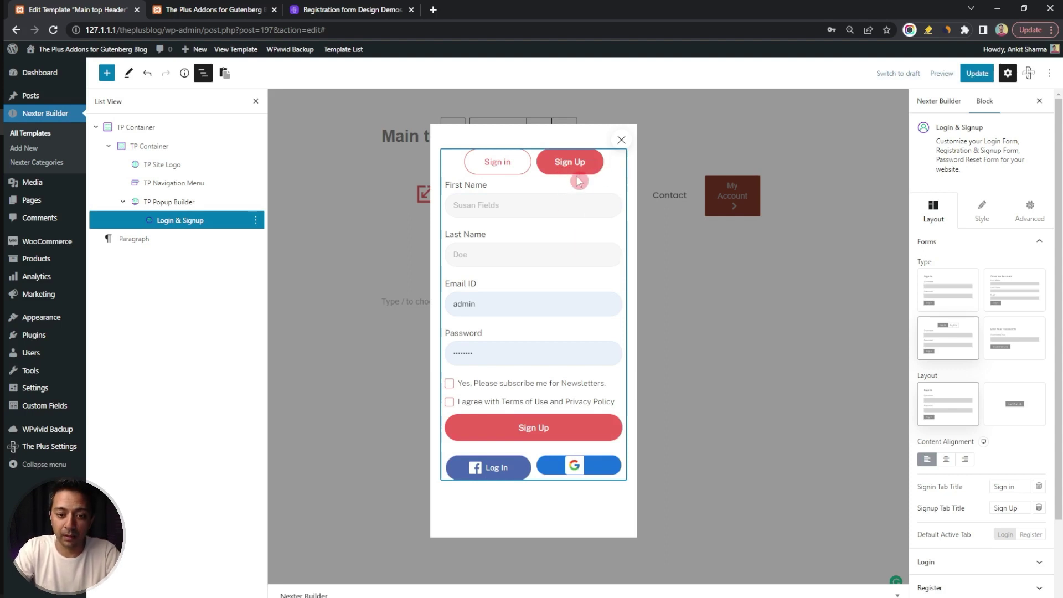
Try the purple Plus Global Color as the form button's background and border color.
left_click(969, 216)
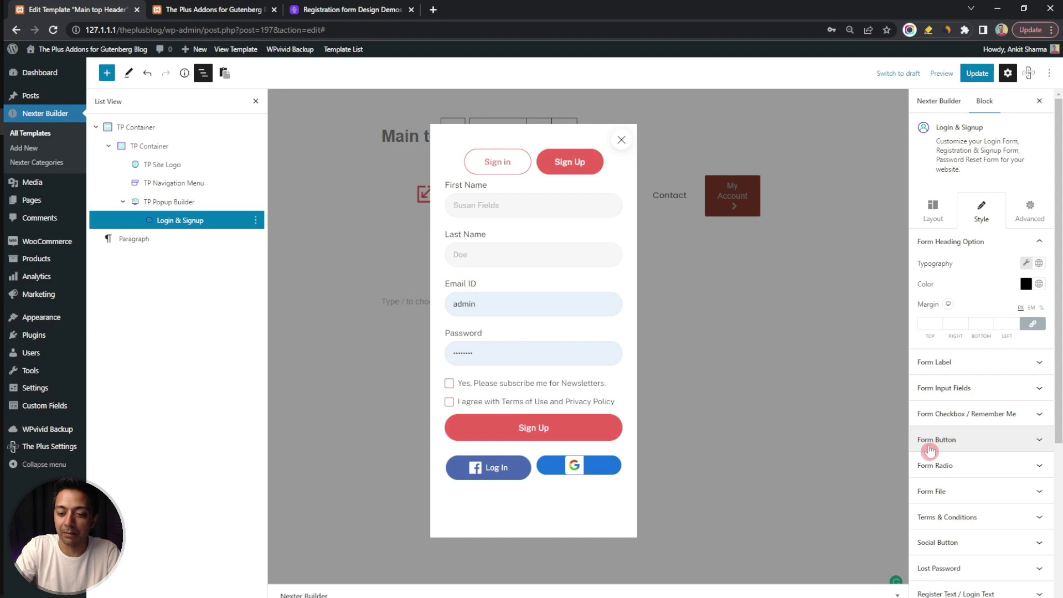
left_click(979, 447)
scroll(1022, 517, "down", 3)
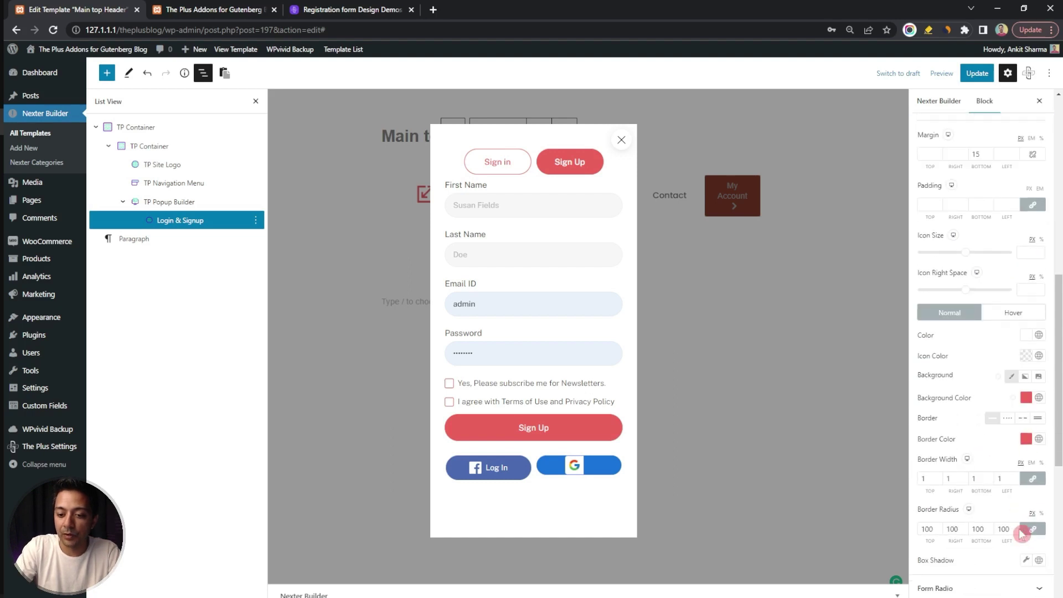
left_click(1039, 378)
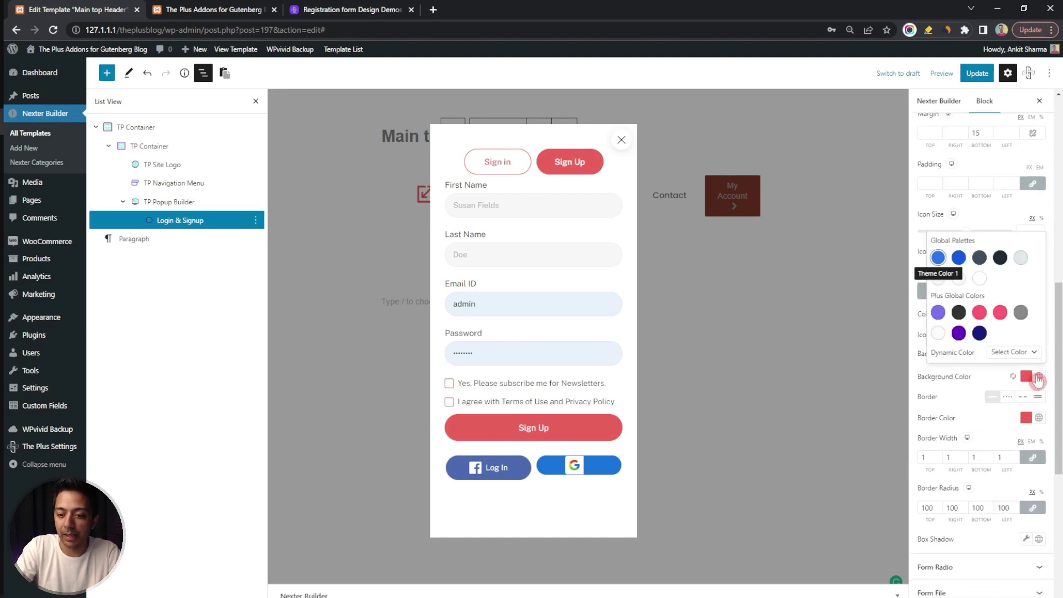
left_click(960, 334)
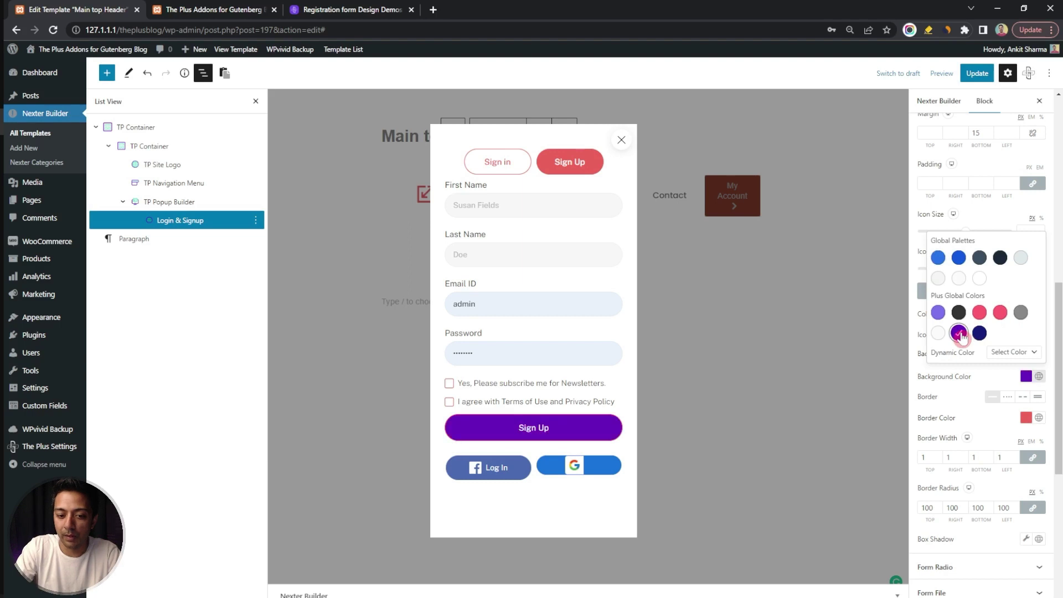
left_click(1039, 418)
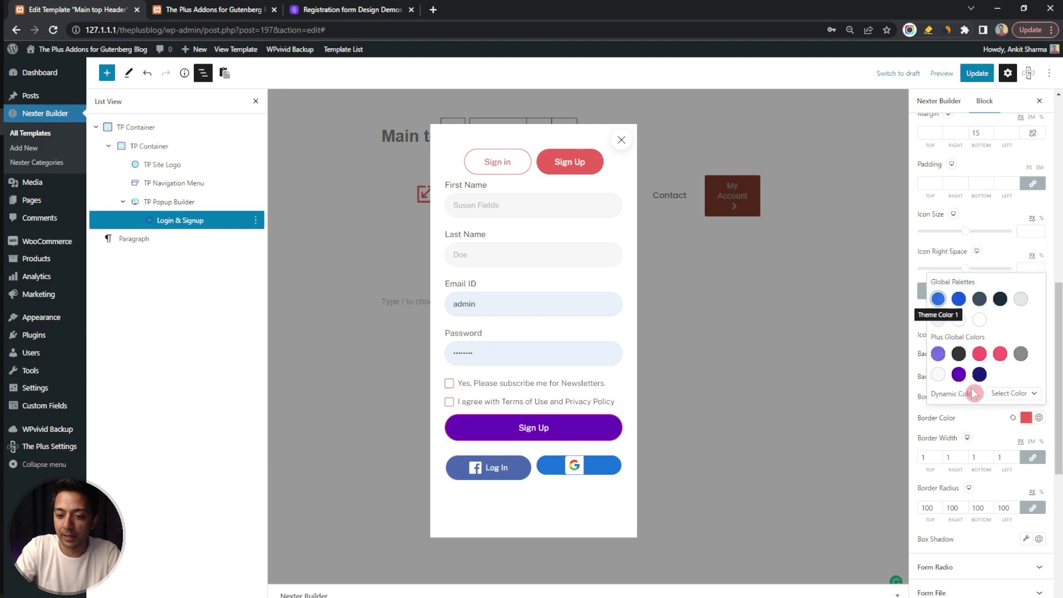
left_click(959, 374)
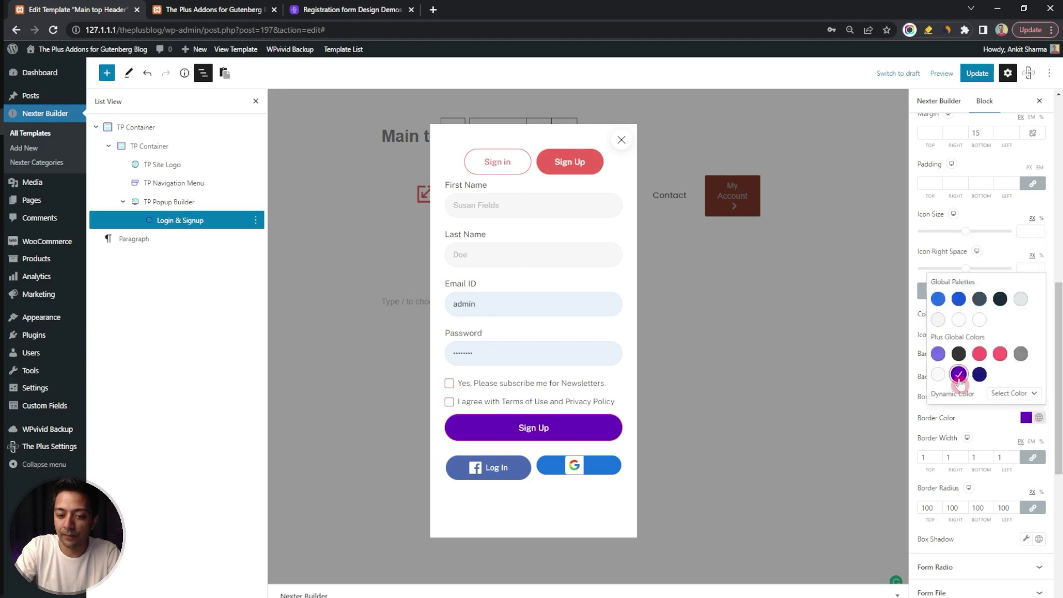
left_click(985, 419)
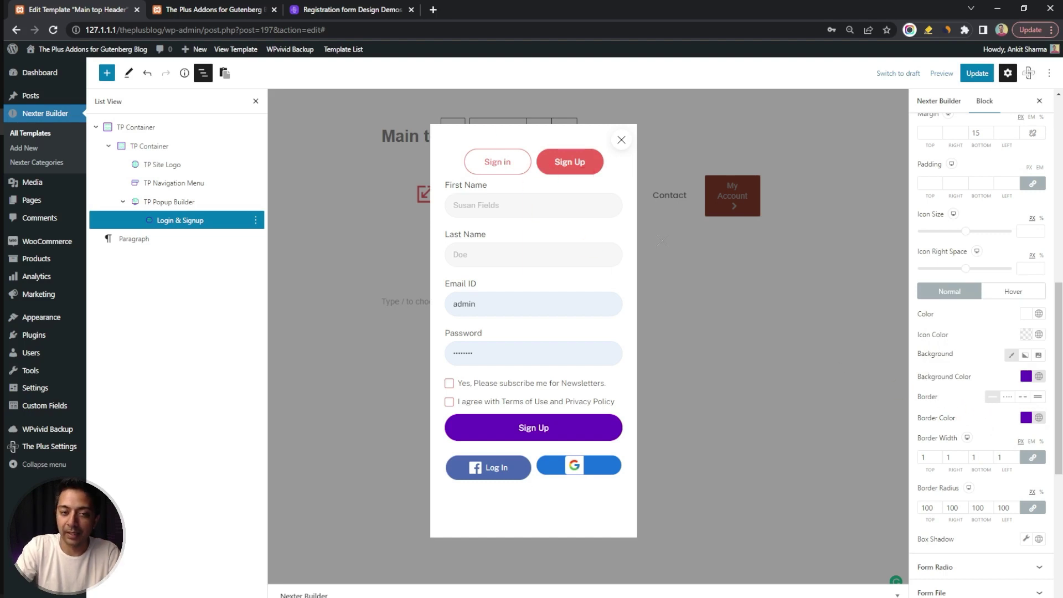
Update the header template and check the My Account popup's Sign In and Sign Up forms on the live site.
scroll(936, 321, "down", 6)
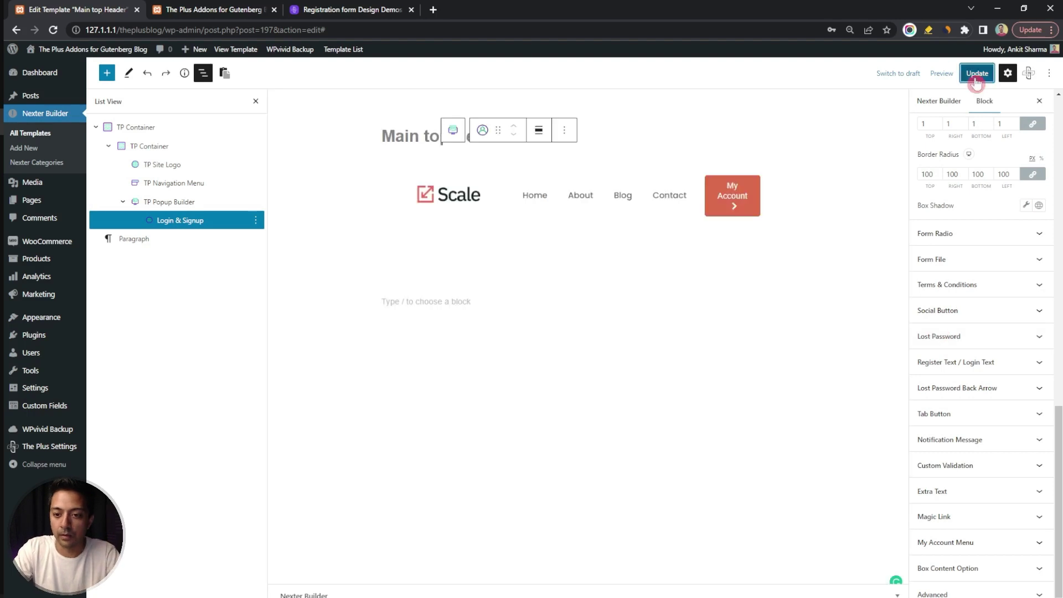
left_click(977, 74)
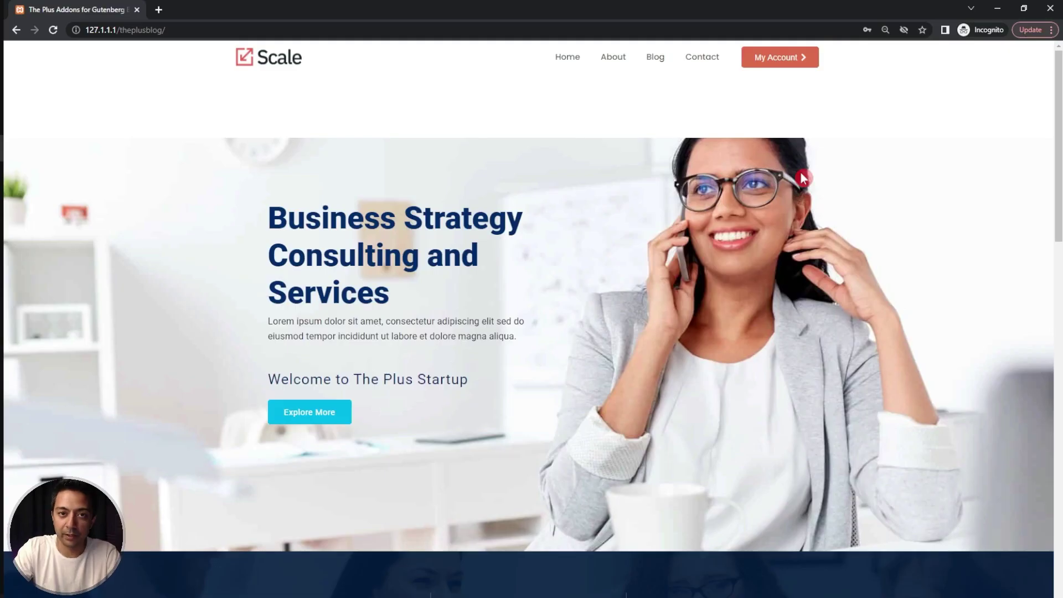
left_click(796, 65)
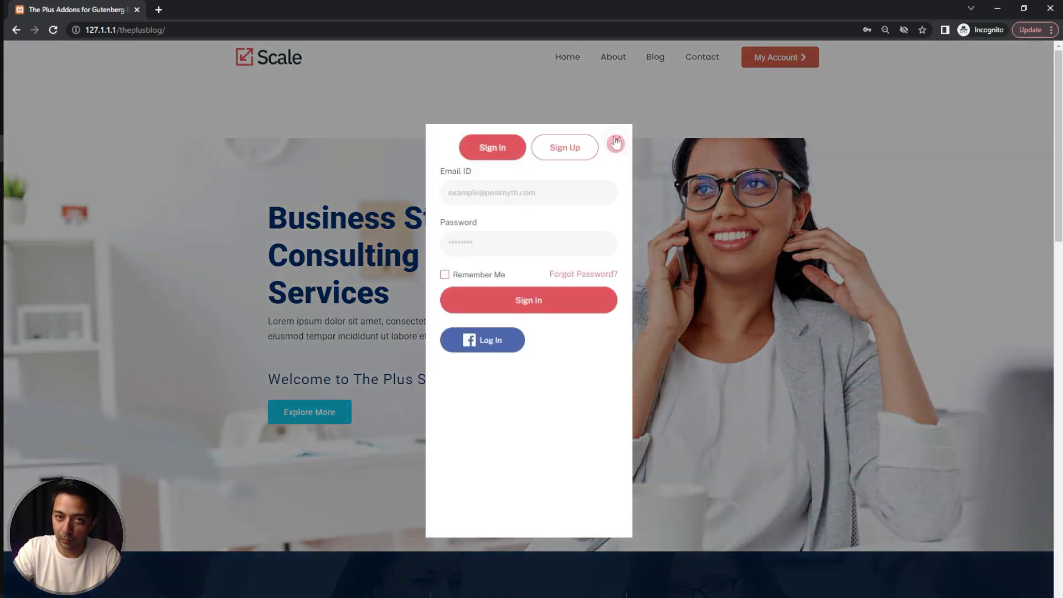
left_click(554, 155)
left_click(487, 154)
left_click(546, 161)
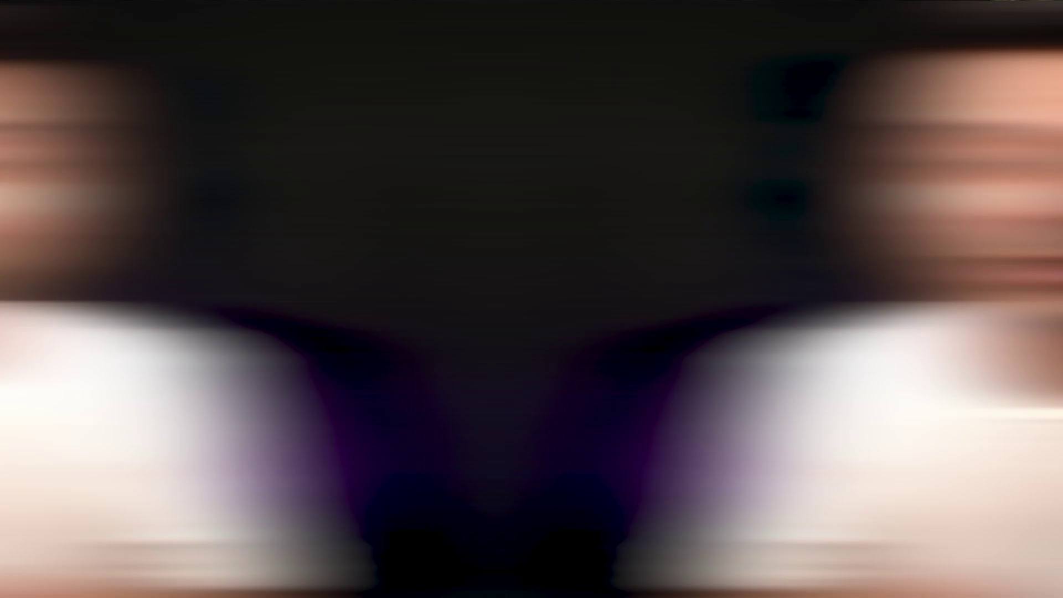